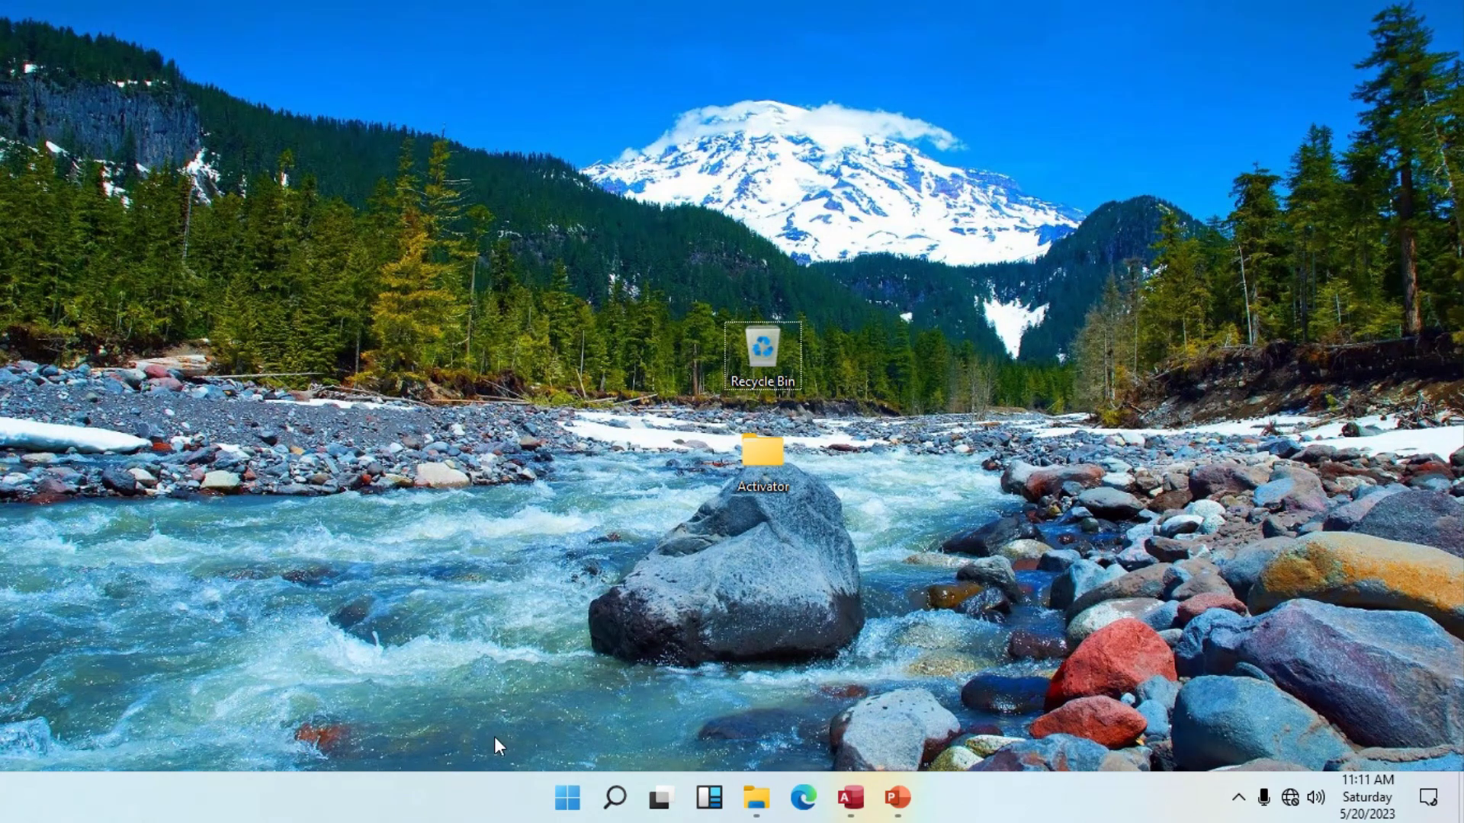
- Open Windows Tools from the full list of installed apps
{"action": "left_click", "coordinate": [568, 799]}
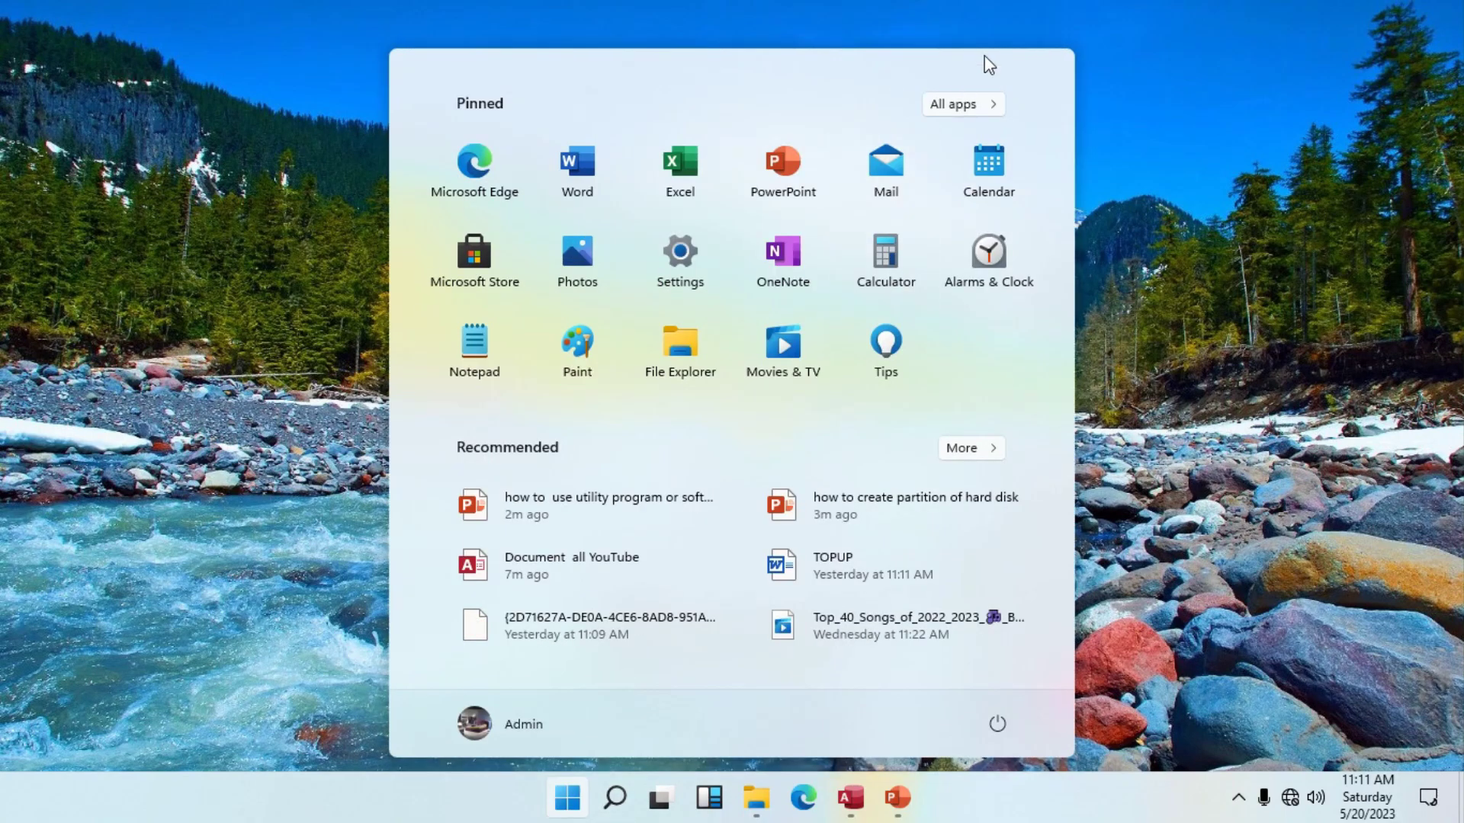
{"action": "left_click", "coordinate": [963, 106]}
{"action": "scroll", "coordinate": [507, 442], "scroll_direction": "down", "scroll_amount": 5}
{"action": "scroll", "coordinate": [504, 462], "scroll_direction": "down", "scroll_amount": 12}
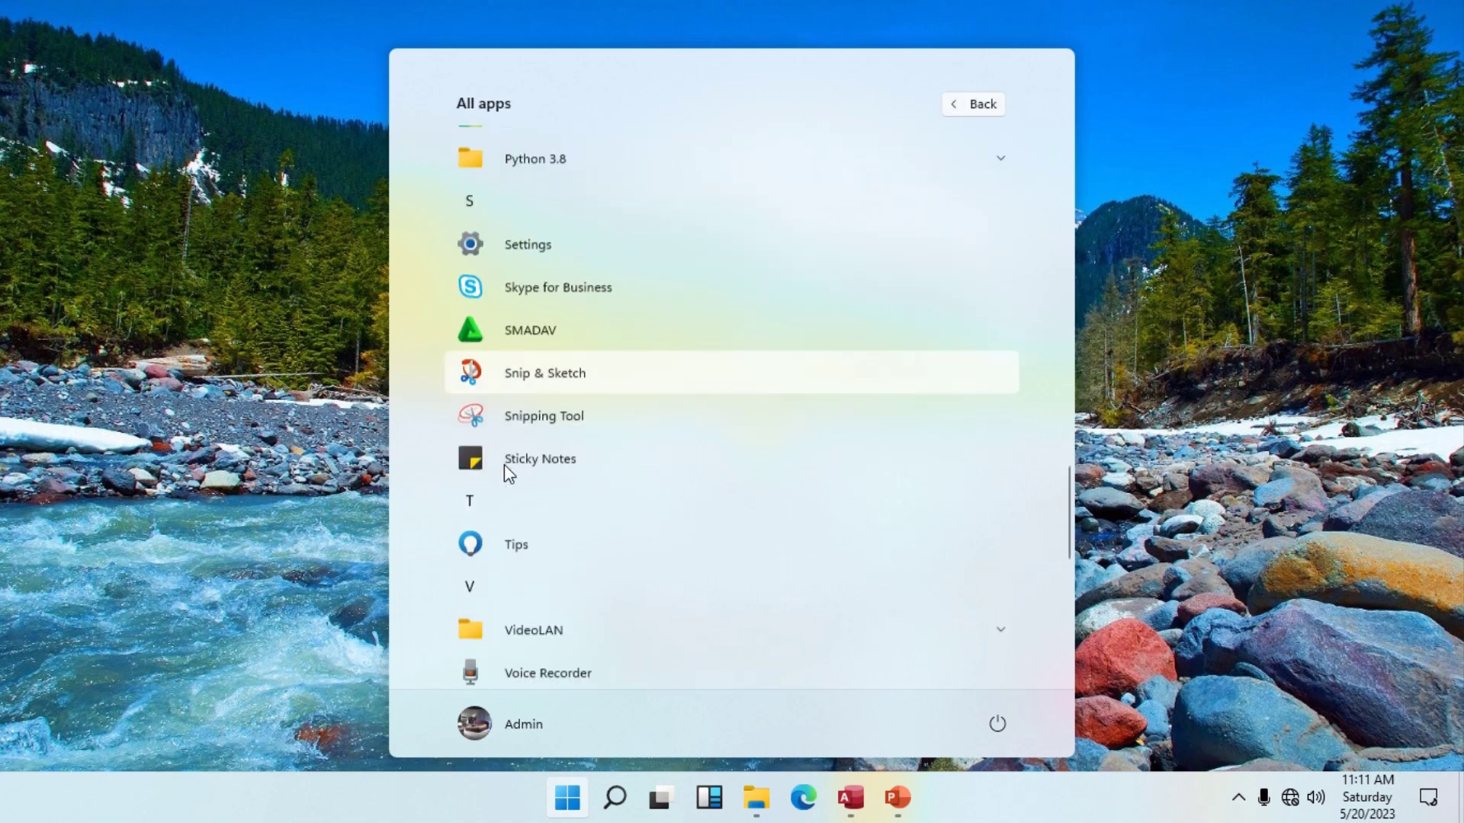
{"action": "scroll", "coordinate": [627, 506], "scroll_direction": "down", "scroll_amount": 5}
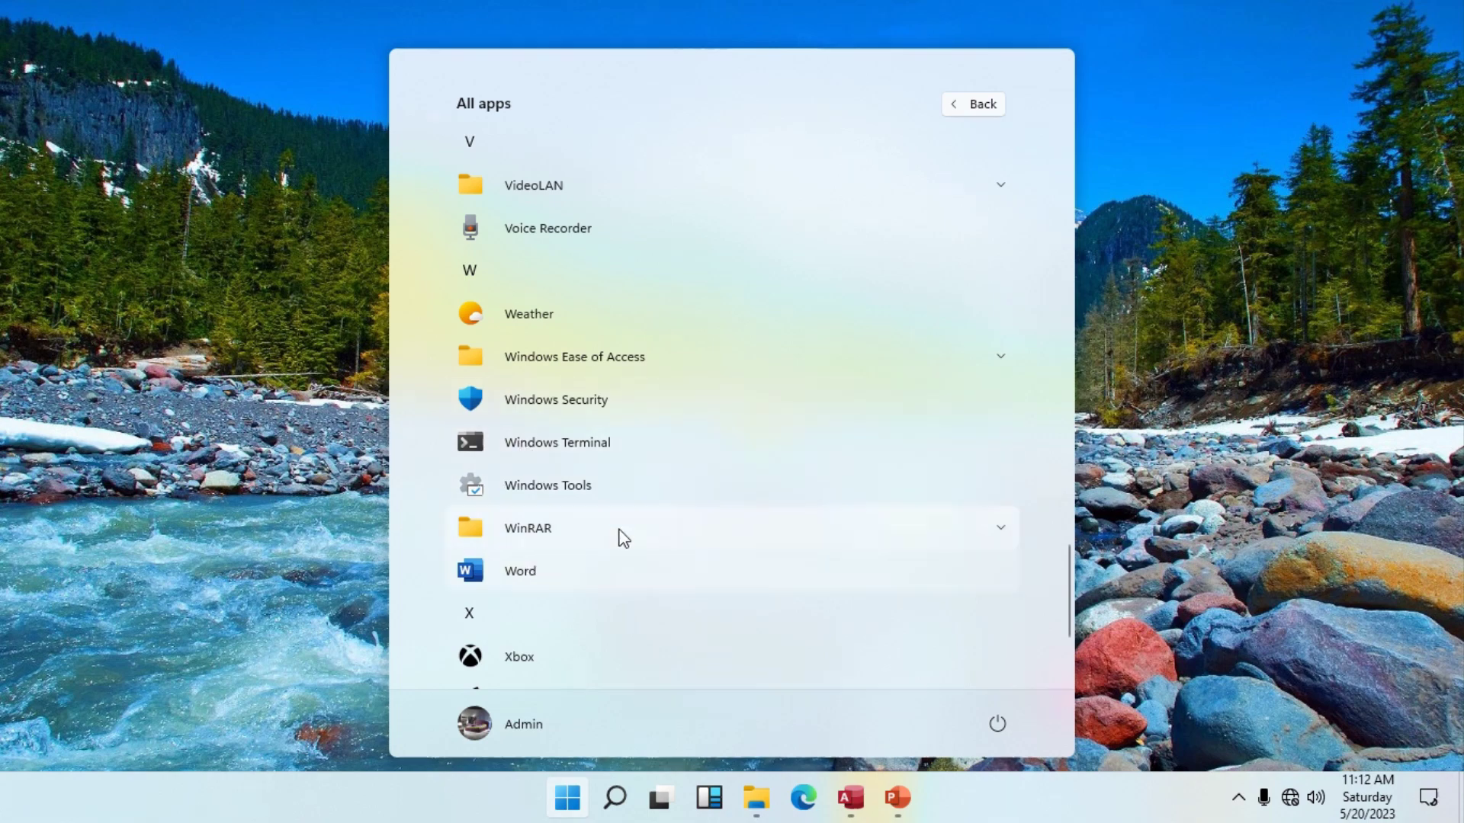
{"action": "scroll", "coordinate": [609, 531], "scroll_direction": "down", "scroll_amount": 1}
{"action": "scroll", "coordinate": [597, 528], "scroll_direction": "down", "scroll_amount": 2}
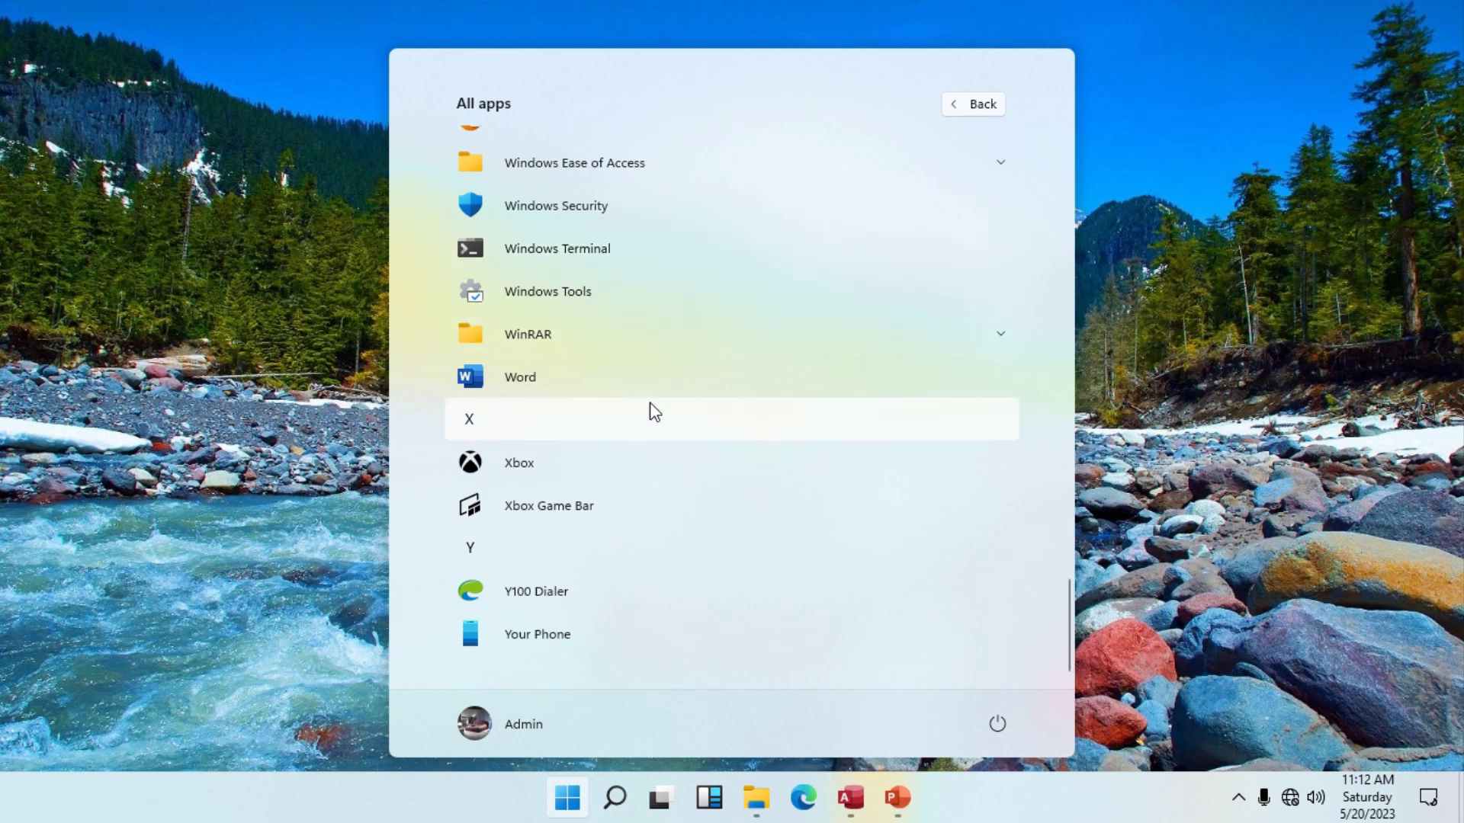
{"action": "scroll", "coordinate": [649, 421], "scroll_direction": "up", "scroll_amount": 2}
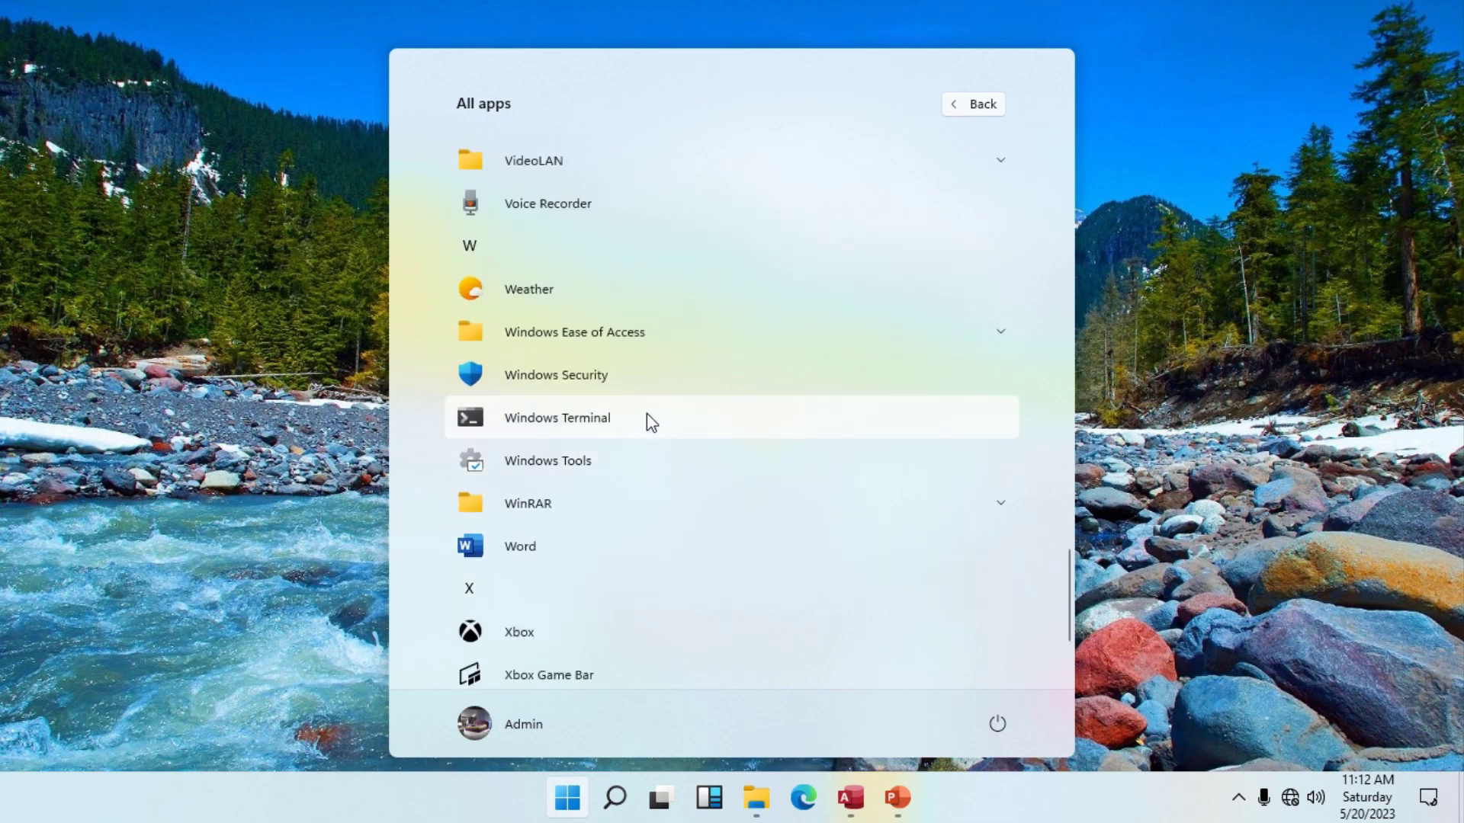
{"action": "scroll", "coordinate": [650, 421], "scroll_direction": "up", "scroll_amount": 1}
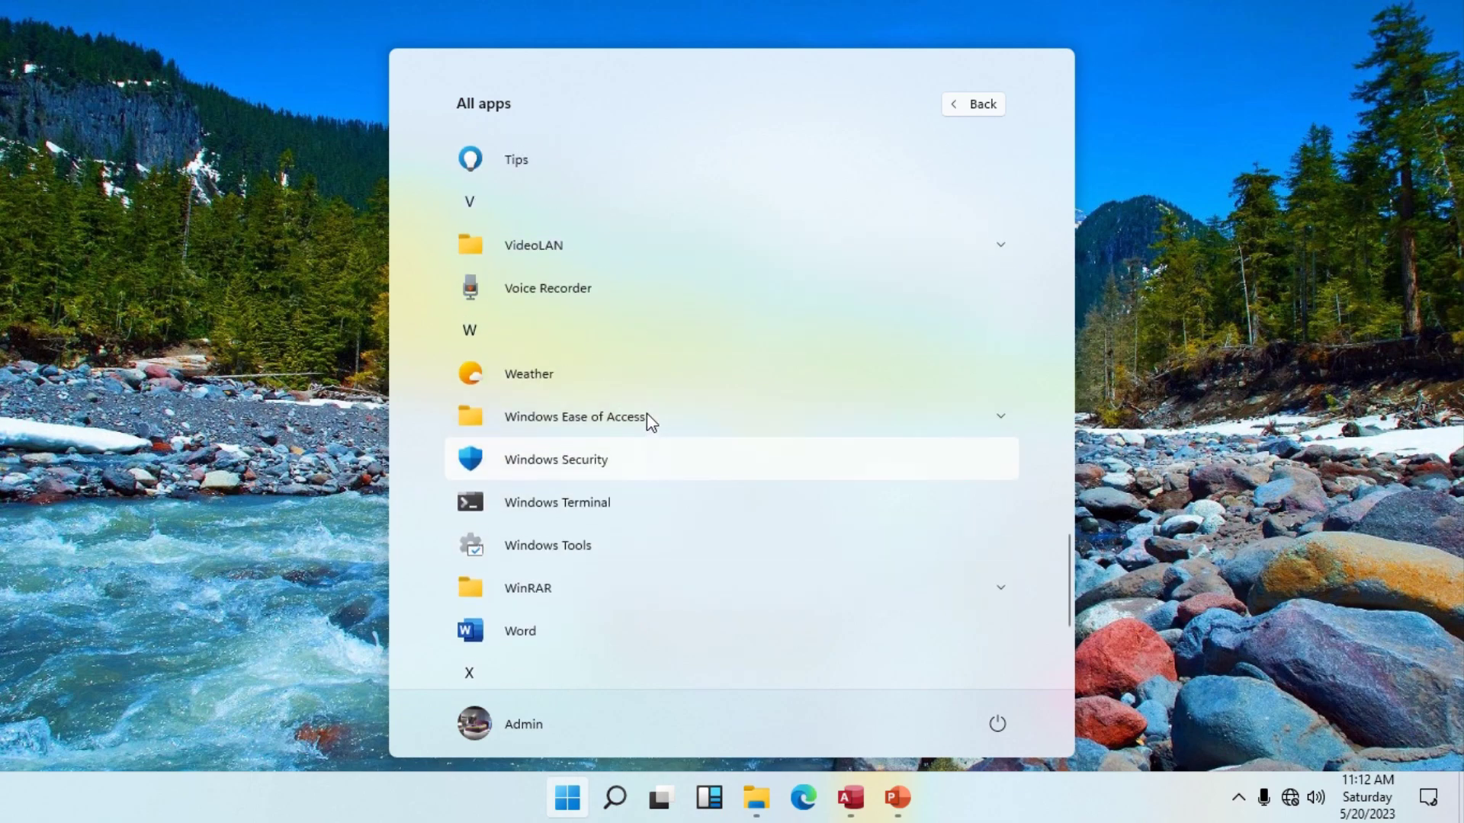
{"action": "left_click", "coordinate": [614, 542]}
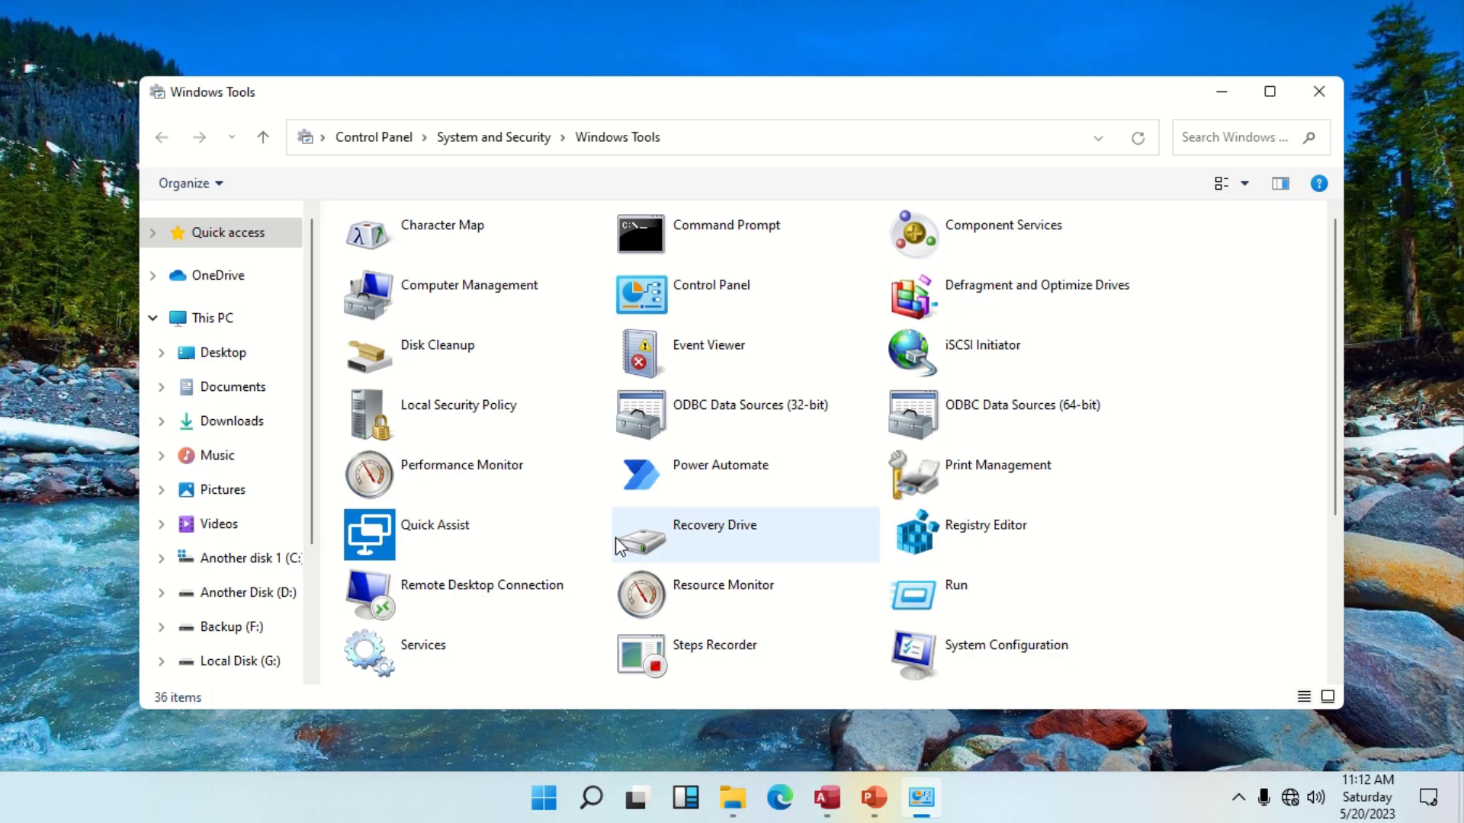
- Run Disk Cleanup as administrator and scan the drive Another disk 1 (C:)
{"action": "left_click", "coordinate": [462, 365]}
{"action": "right_click", "coordinate": [462, 366]}
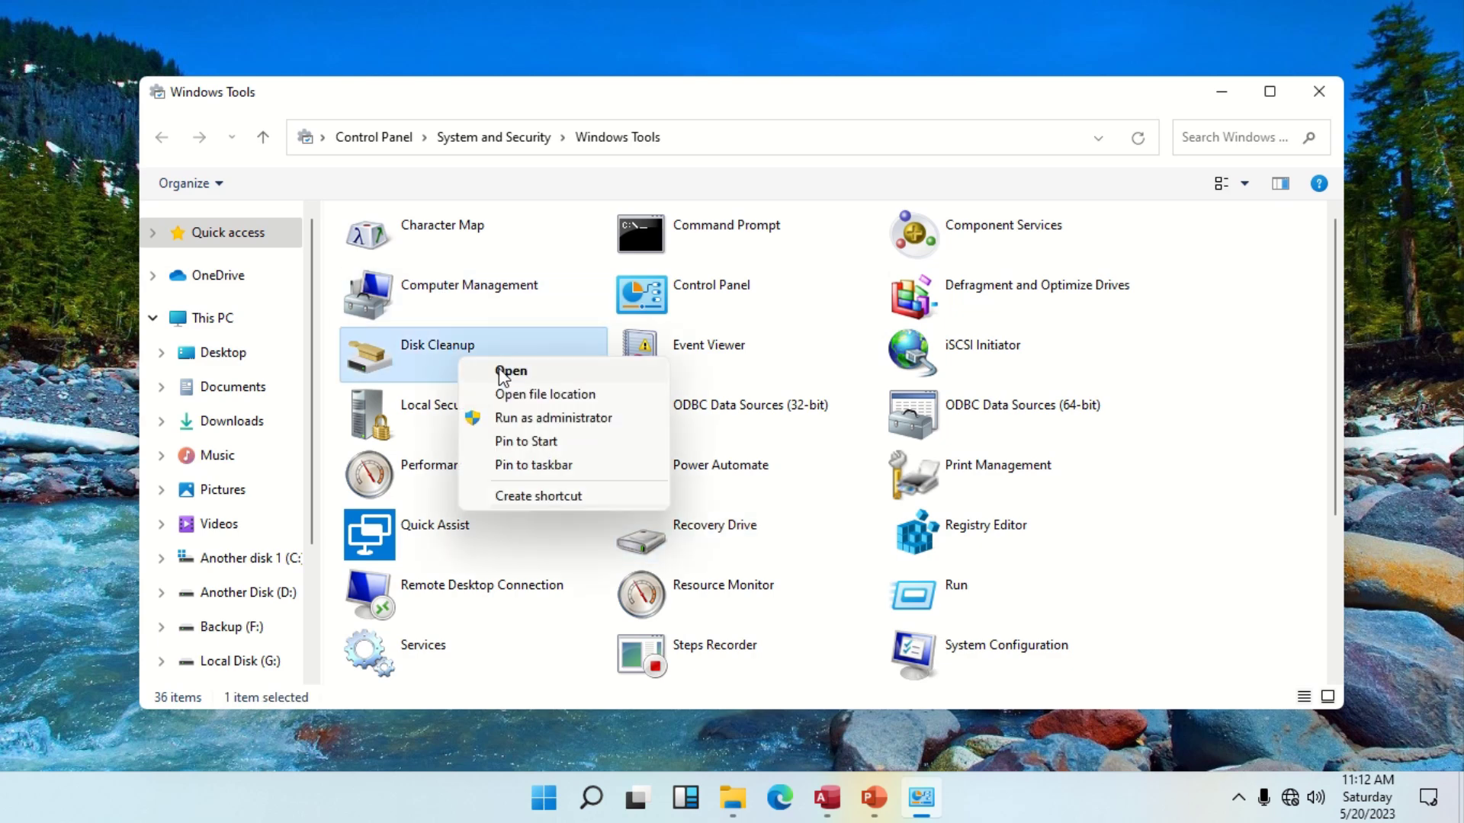
{"action": "left_click", "coordinate": [523, 418]}
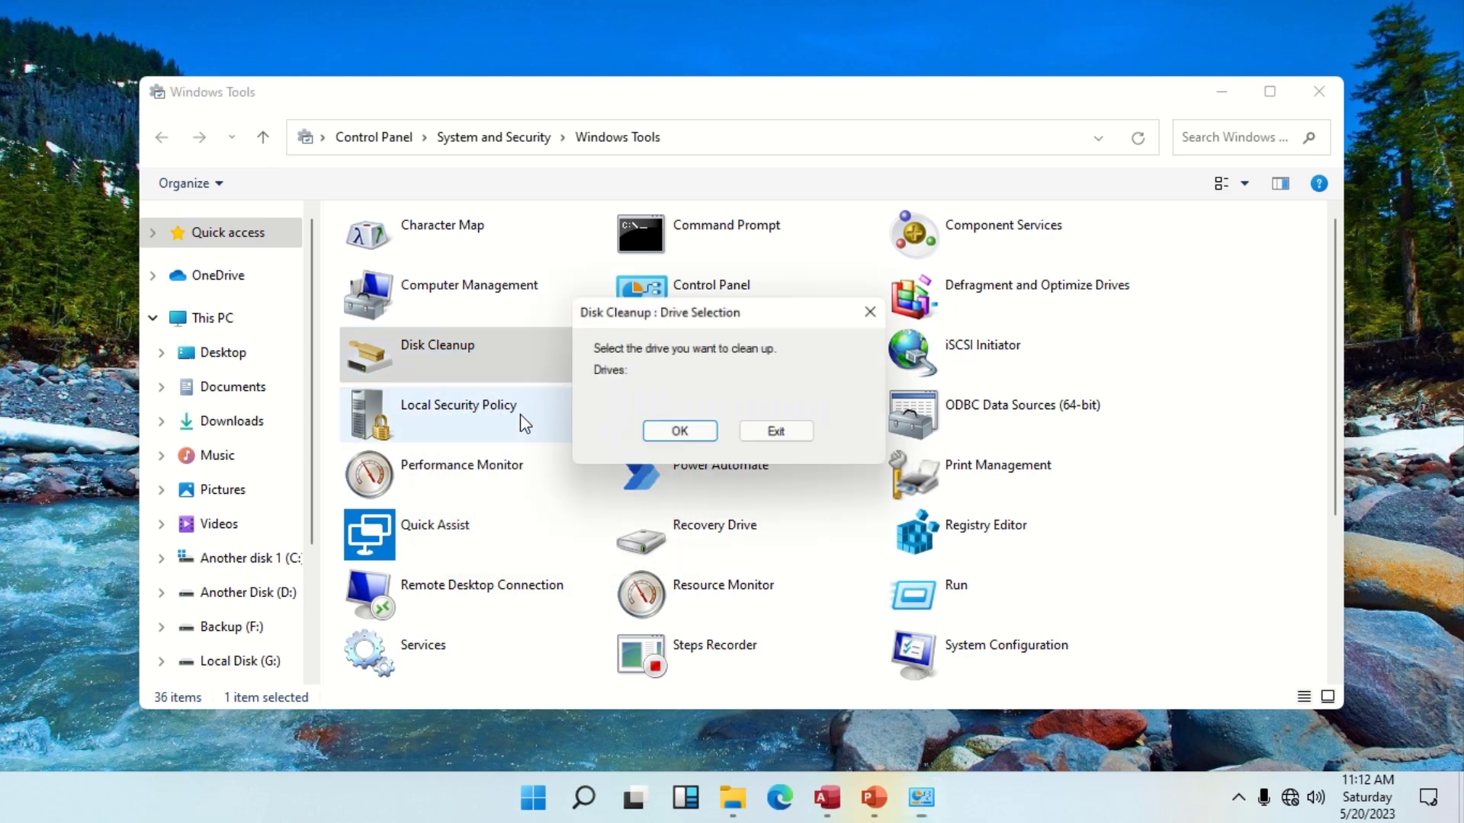
{"action": "left_click", "coordinate": [675, 398]}
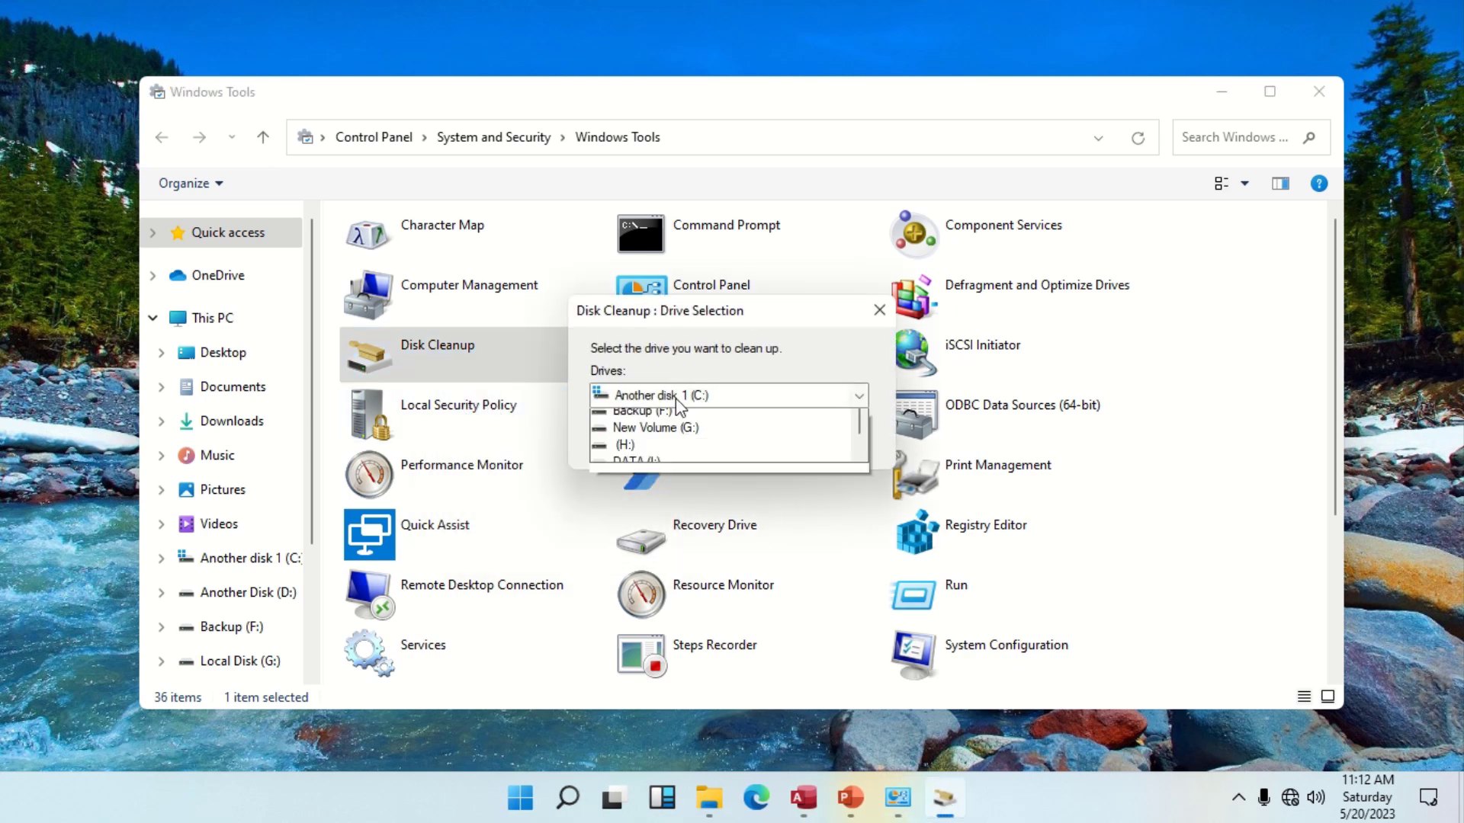
{"action": "left_click", "coordinate": [675, 417]}
{"action": "left_click", "coordinate": [680, 431]}
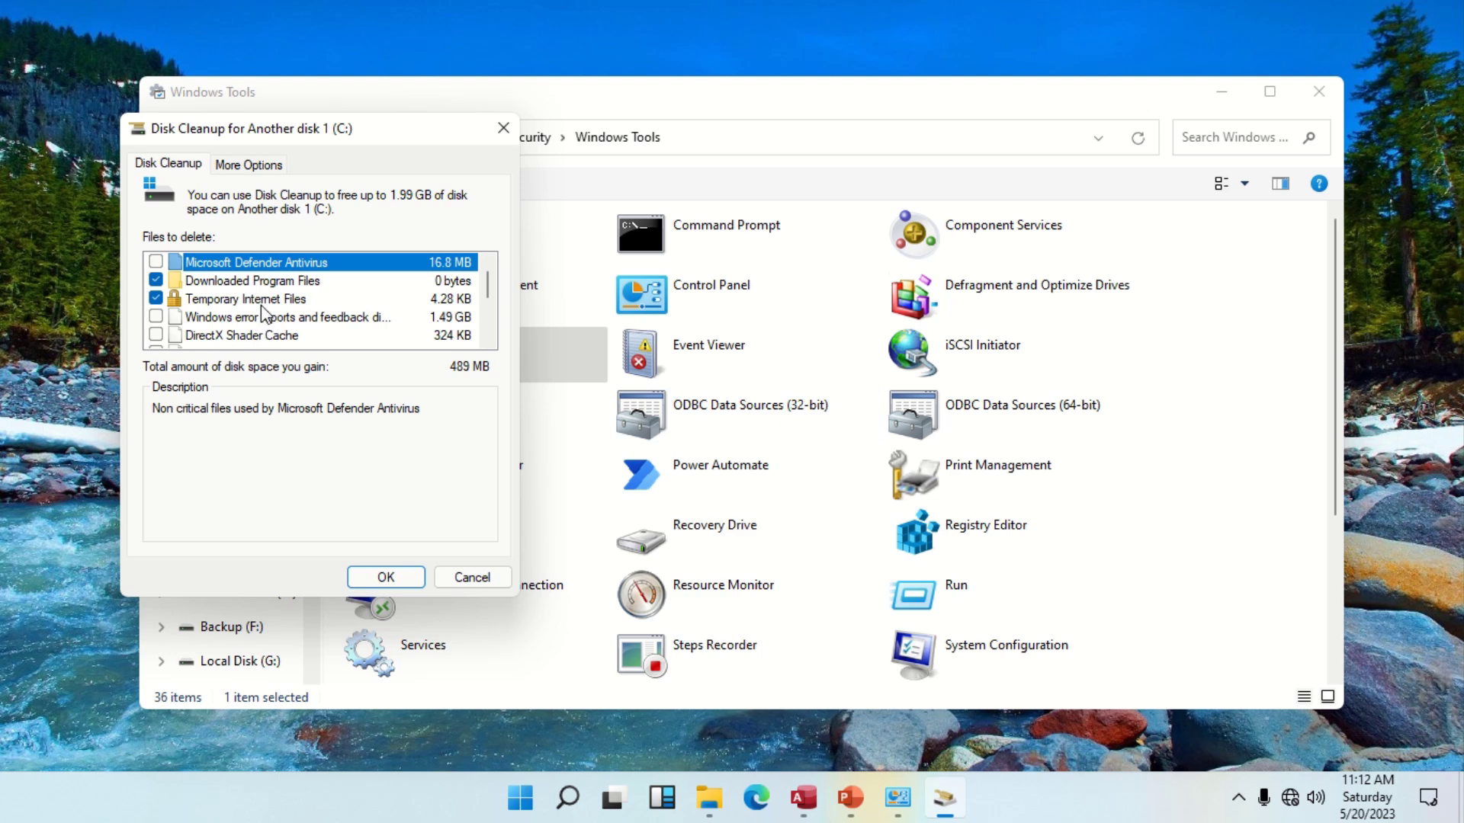
- Mark Temporary files and Recycle Bin for deletion, start the cleanup, and cancel it at the confirmation
{"action": "scroll", "coordinate": [260, 321], "scroll_direction": "down", "scroll_amount": 2}
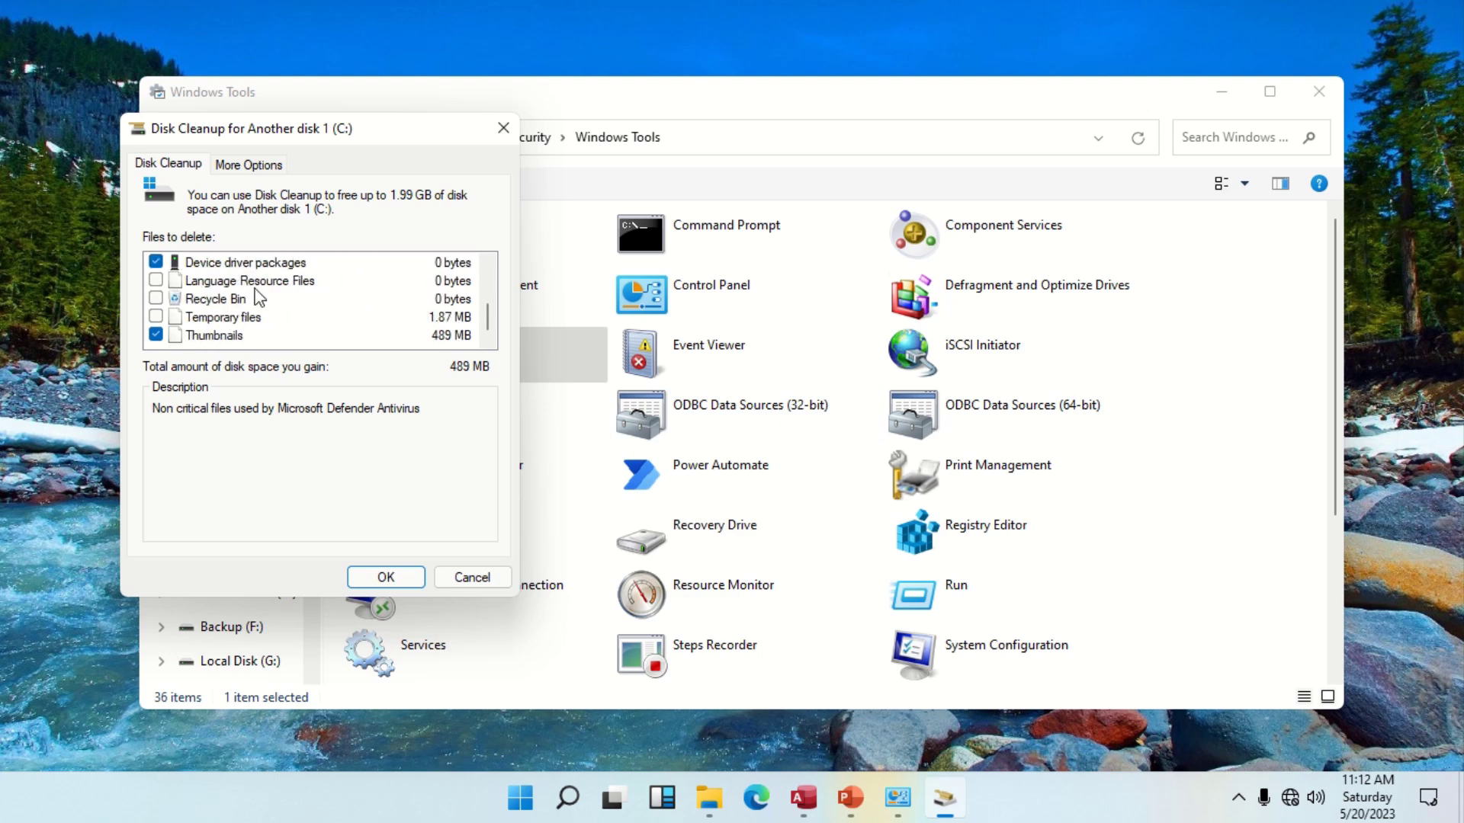
{"action": "left_click", "coordinate": [155, 316]}
{"action": "left_click", "coordinate": [156, 298]}
{"action": "scroll", "coordinate": [298, 320], "scroll_direction": "up", "scroll_amount": 3}
{"action": "left_click", "coordinate": [373, 573]}
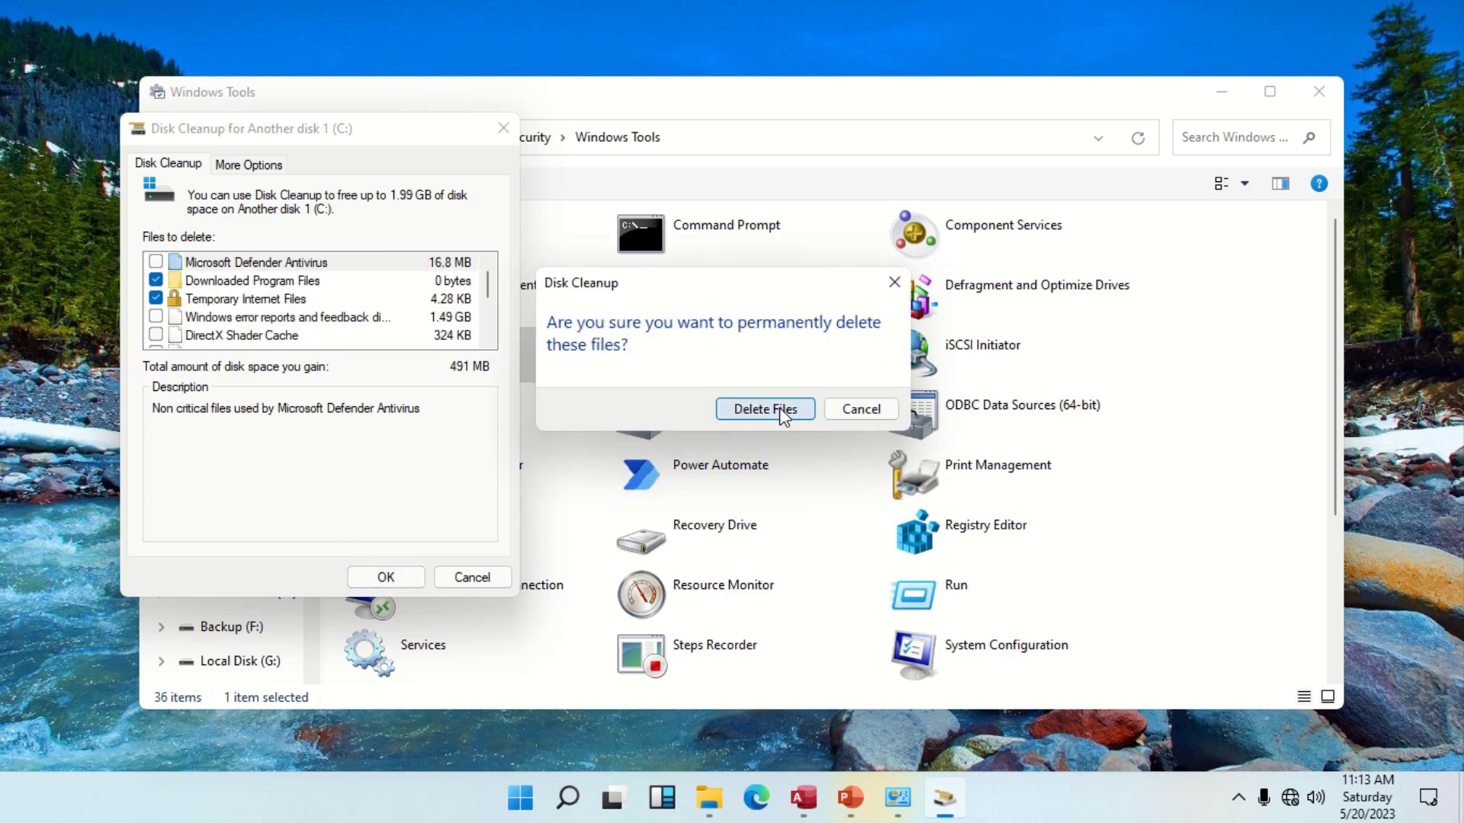
{"action": "left_click", "coordinate": [856, 410]}
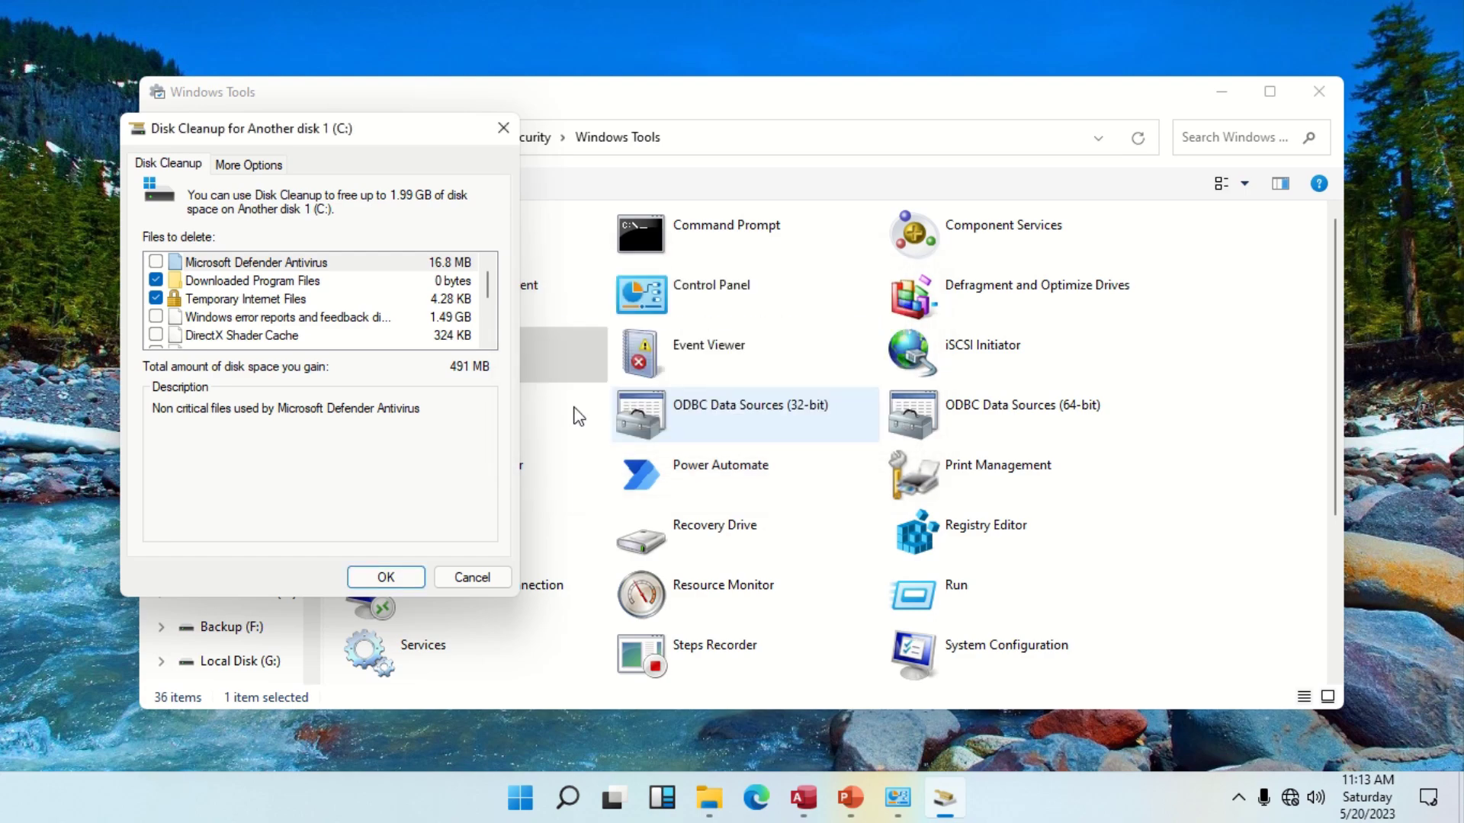
{"action": "left_click", "coordinate": [473, 577]}
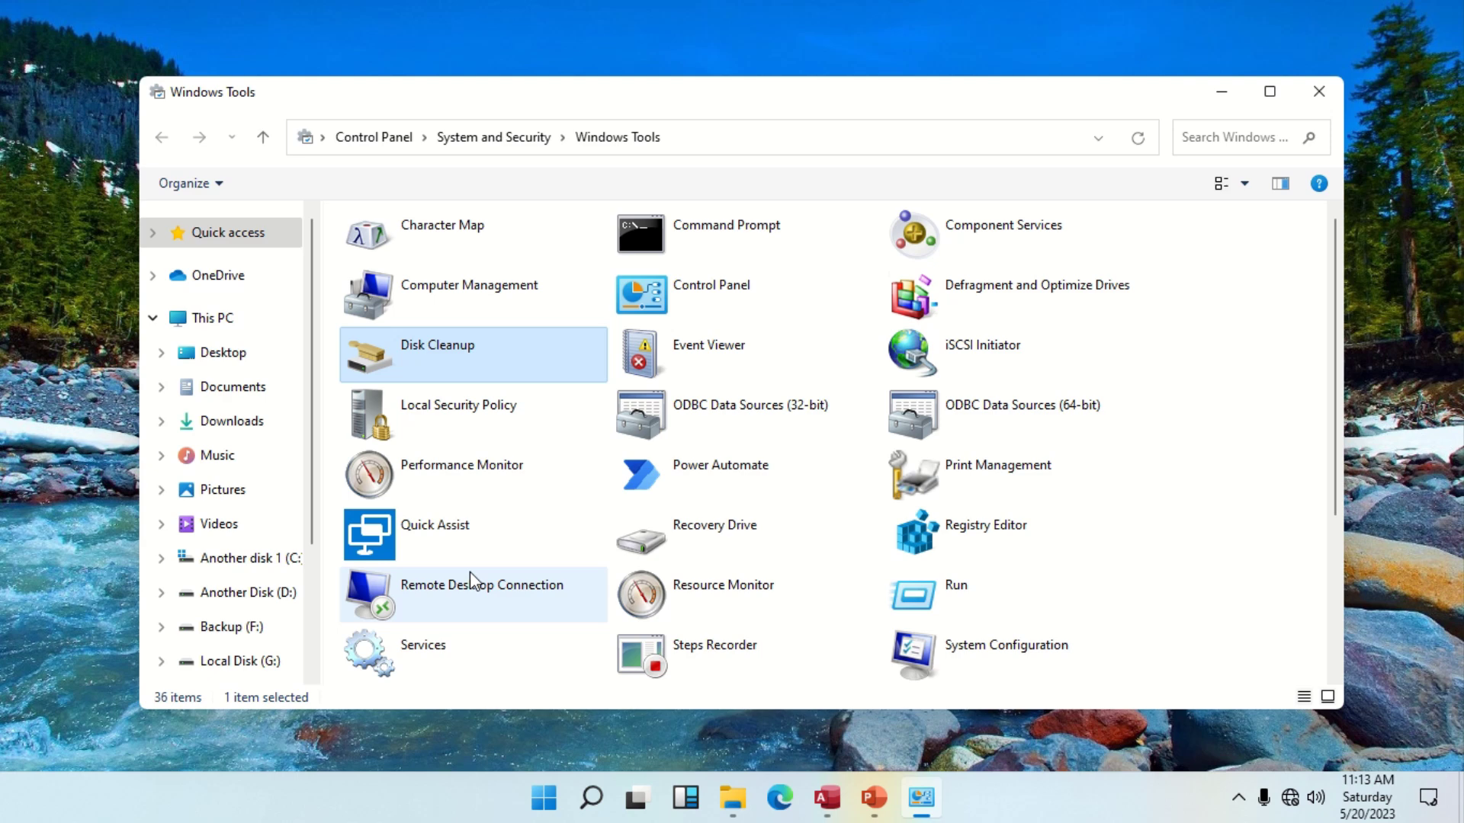
- Run Defragment and Optimize Drives as administrator
{"action": "left_click", "coordinate": [1008, 320]}
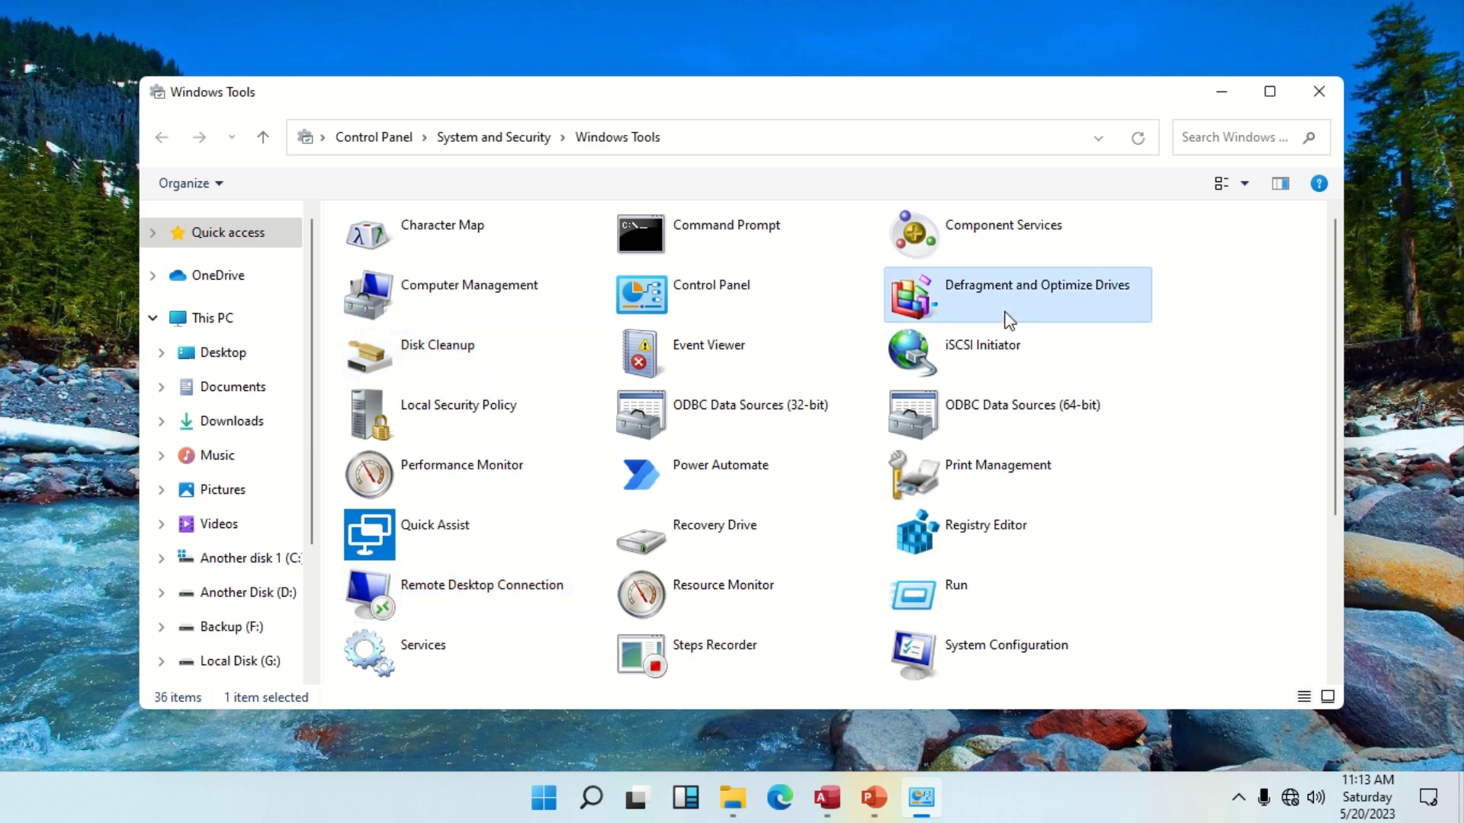
{"action": "right_click", "coordinate": [1008, 320]}
{"action": "left_click", "coordinate": [1041, 372]}
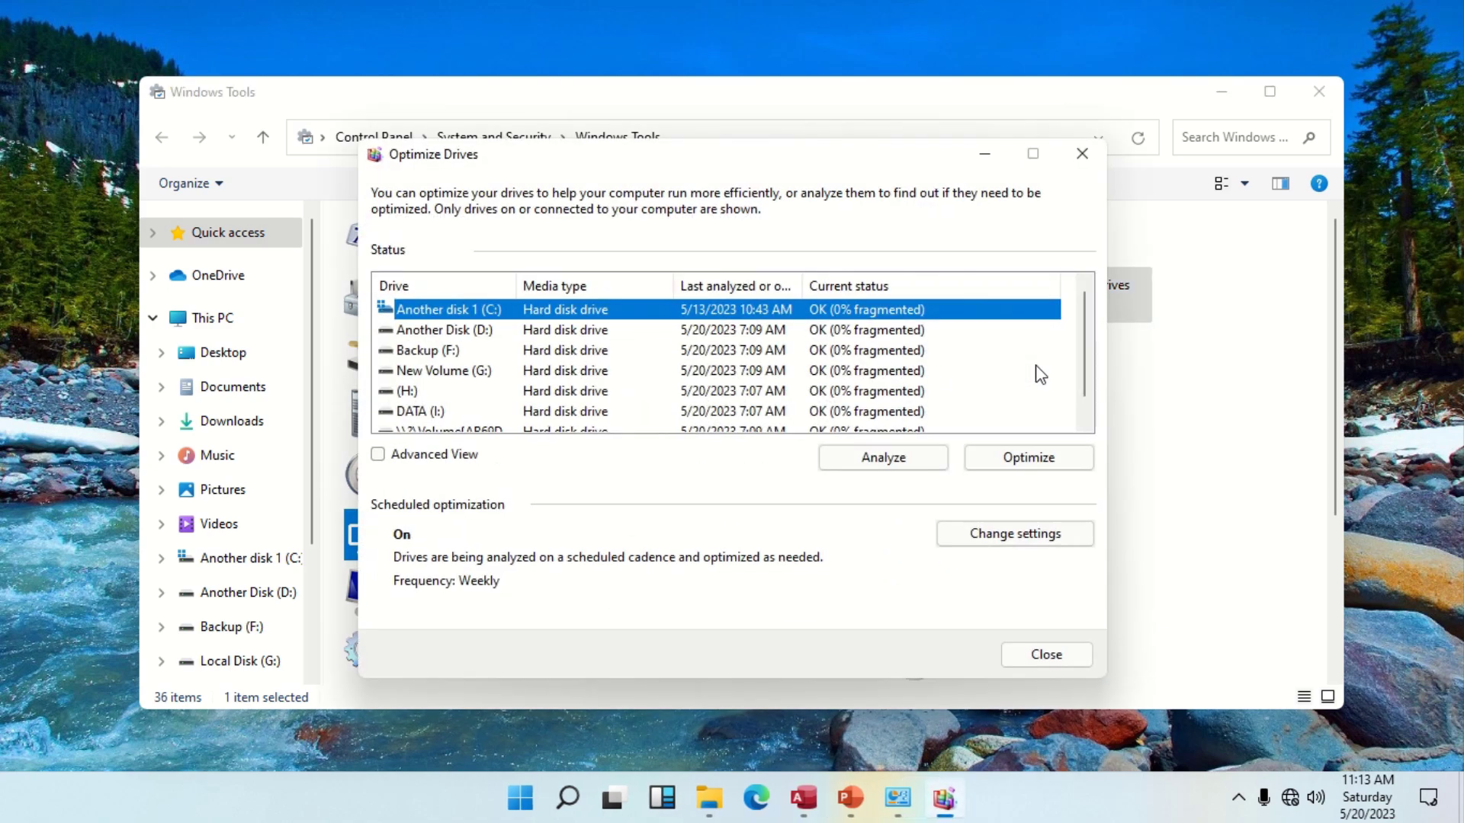
- Analyze the DATA (I:) drive for fragmentation
{"action": "scroll", "coordinate": [468, 377], "scroll_direction": "down", "scroll_amount": 1}
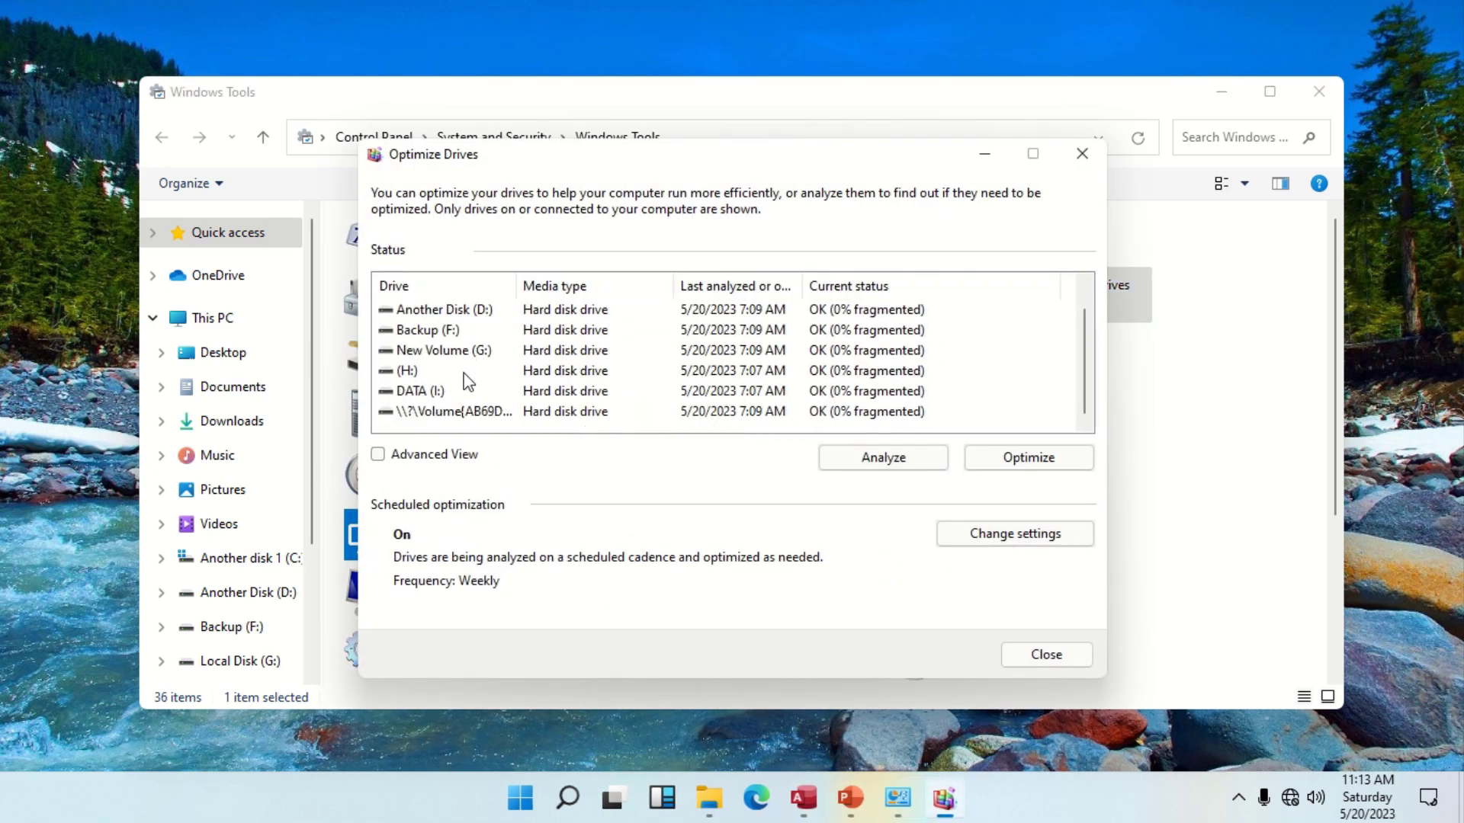
{"action": "left_click", "coordinate": [424, 390]}
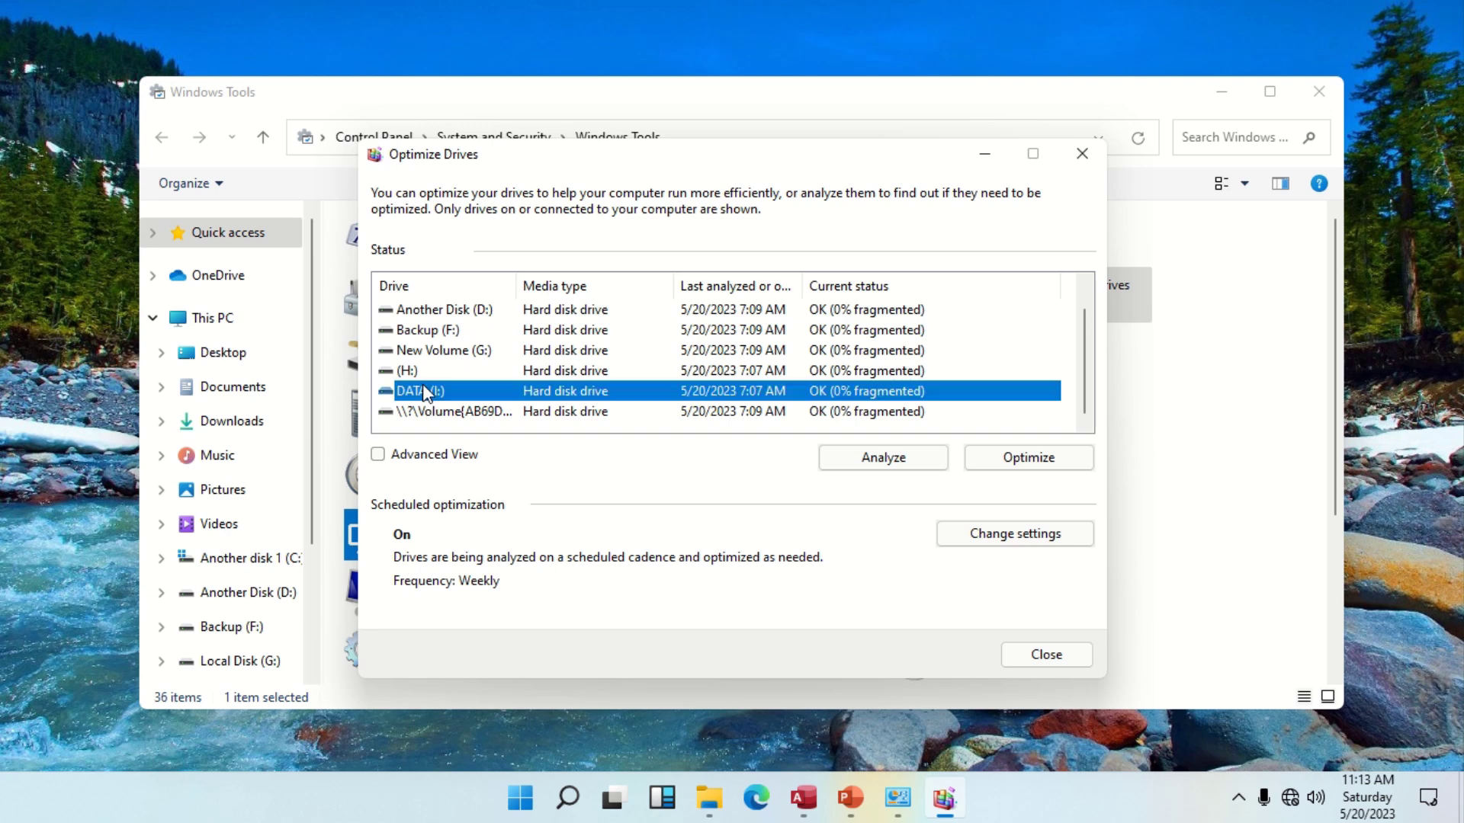
{"action": "left_click", "coordinate": [885, 464]}
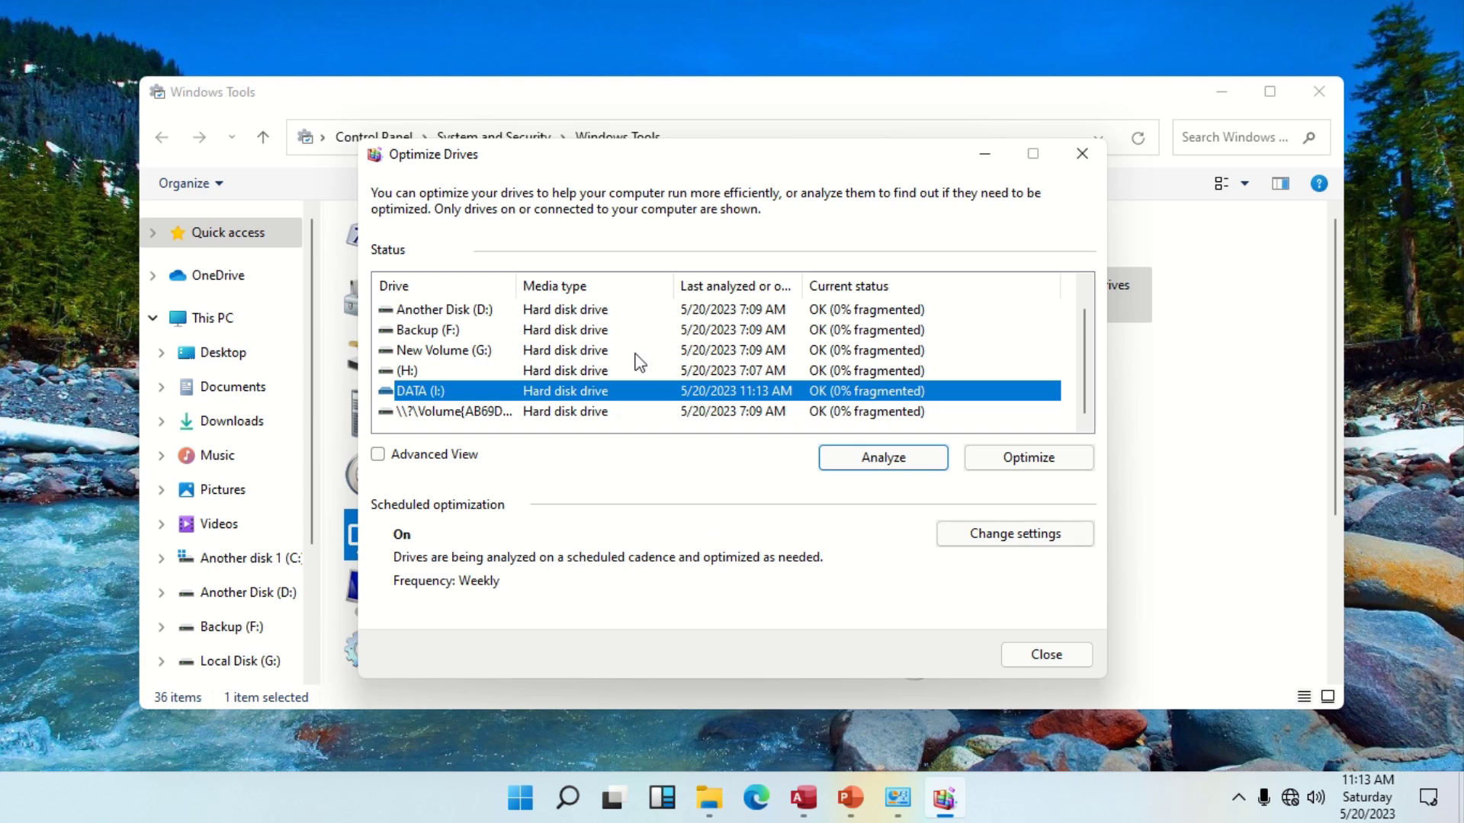
- Optimize the (H:) drive and close the Optimize Drives window
{"action": "scroll", "coordinate": [488, 347], "scroll_direction": "up", "scroll_amount": 1}
{"action": "left_click", "coordinate": [463, 391]}
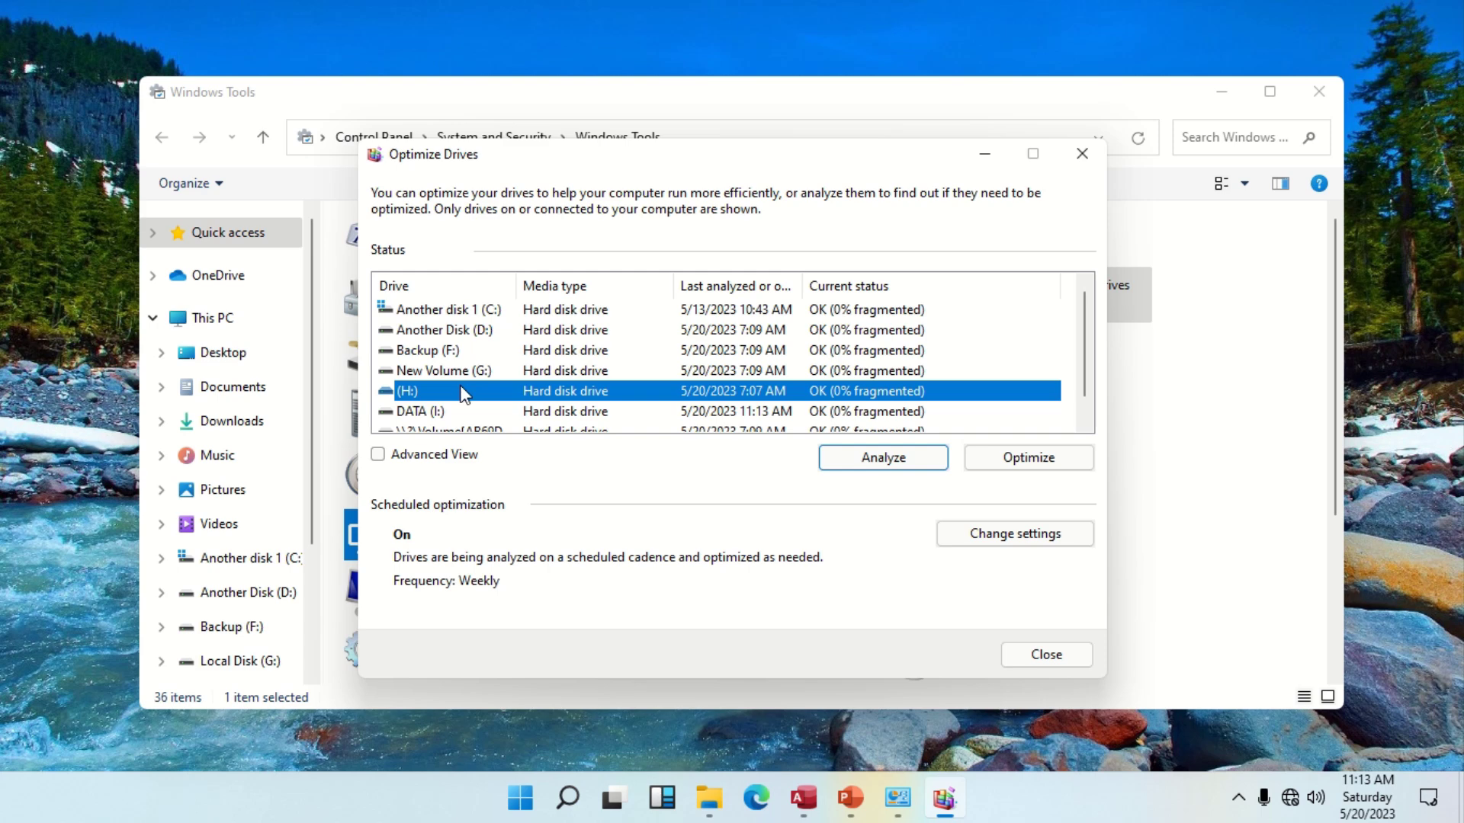
{"action": "left_click", "coordinate": [424, 457]}
{"action": "left_click", "coordinate": [424, 458]}
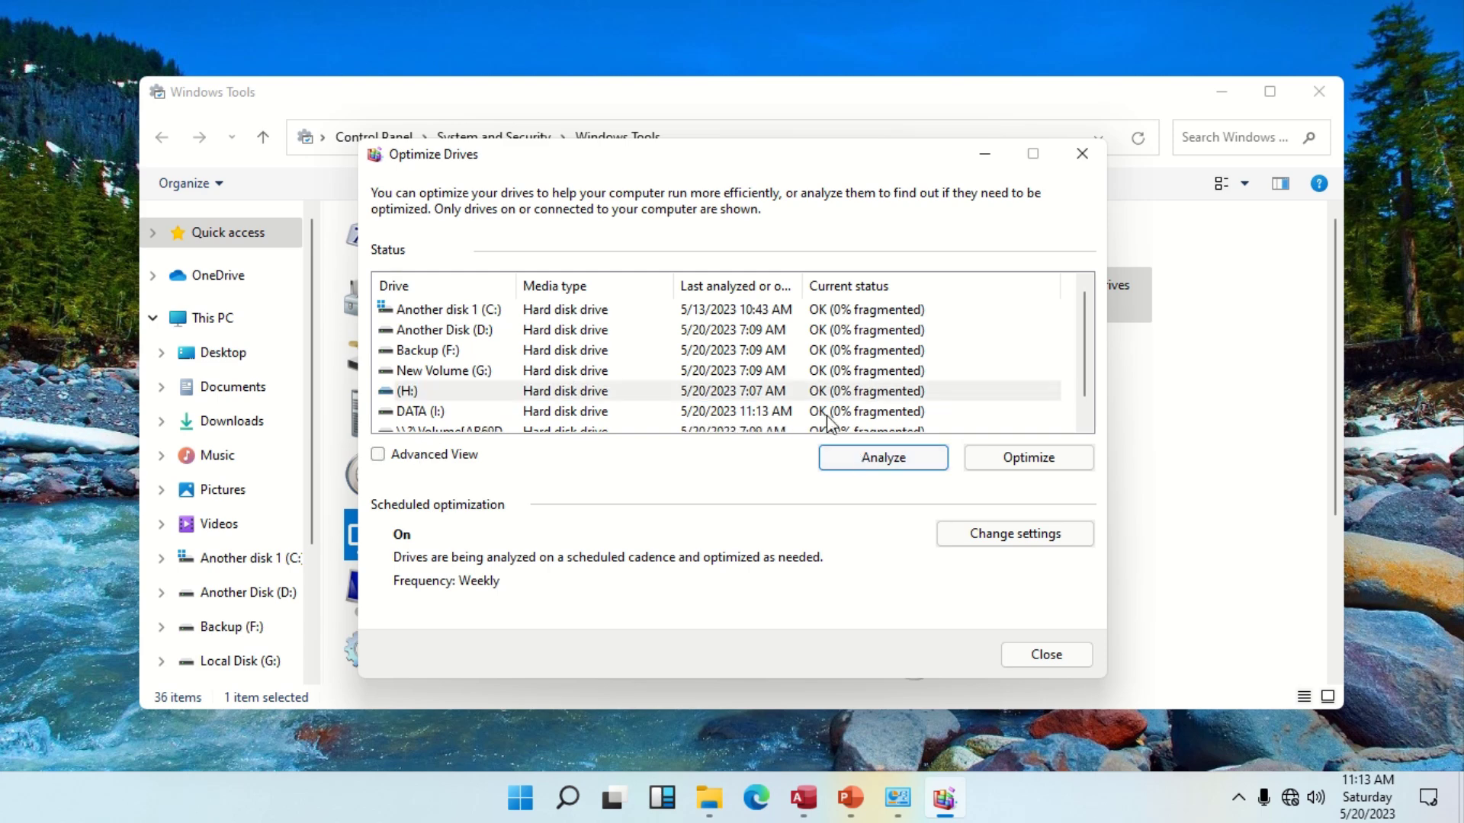
{"action": "left_click", "coordinate": [1003, 458]}
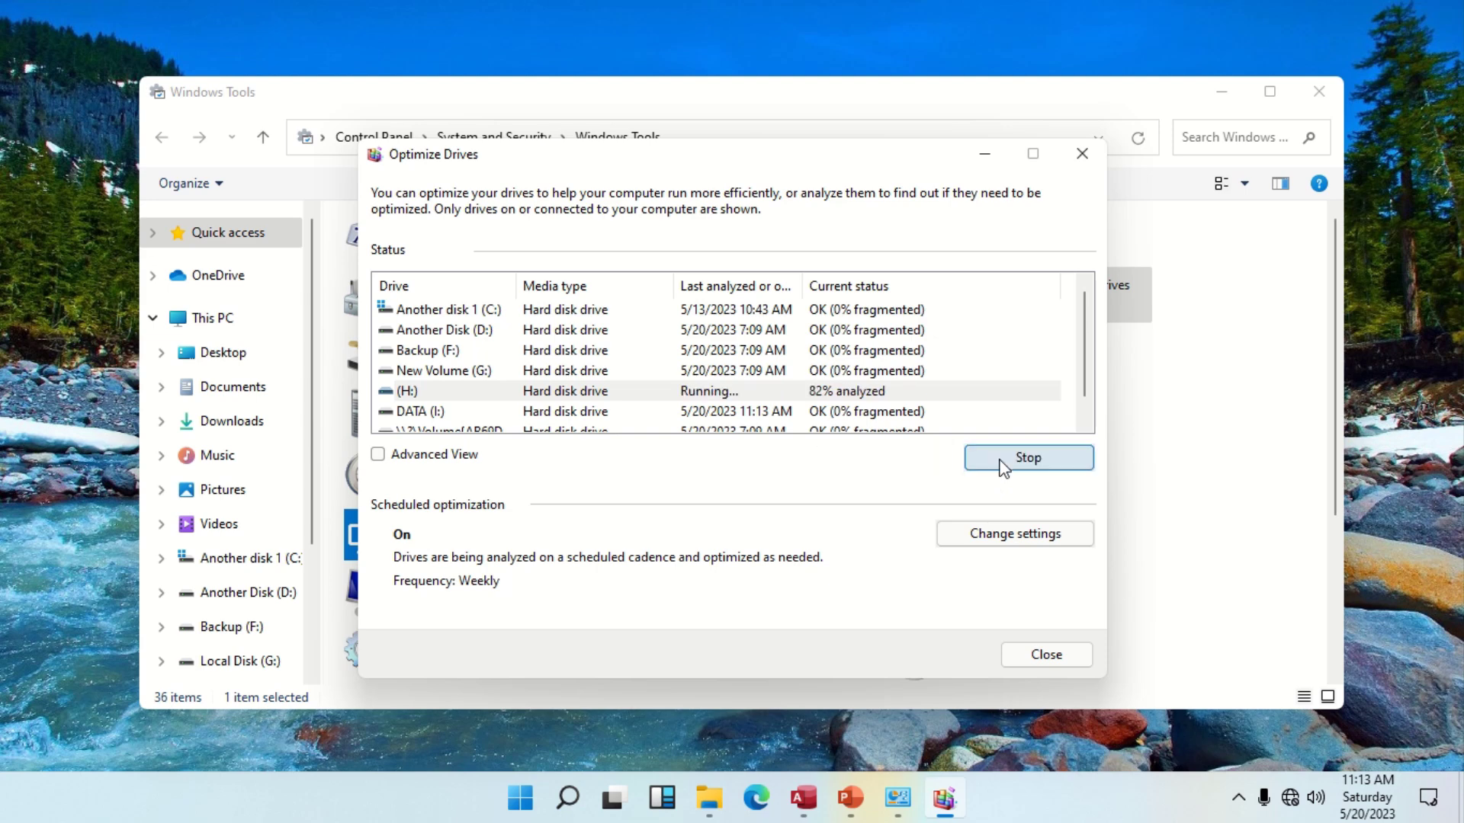
{"action": "scroll", "coordinate": [777, 427], "scroll_direction": "down", "scroll_amount": 1}
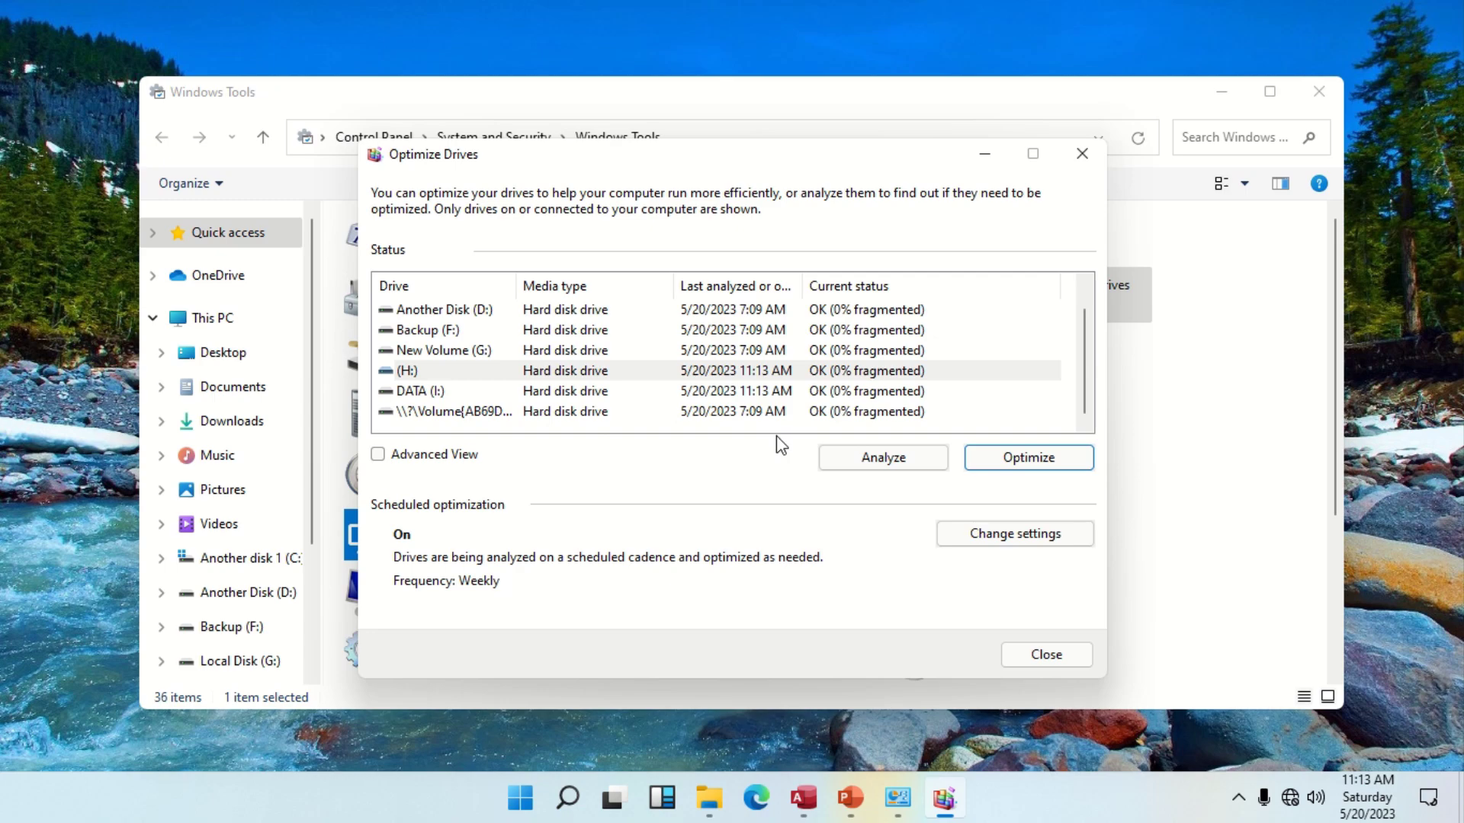
{"action": "left_click", "coordinate": [1060, 661]}
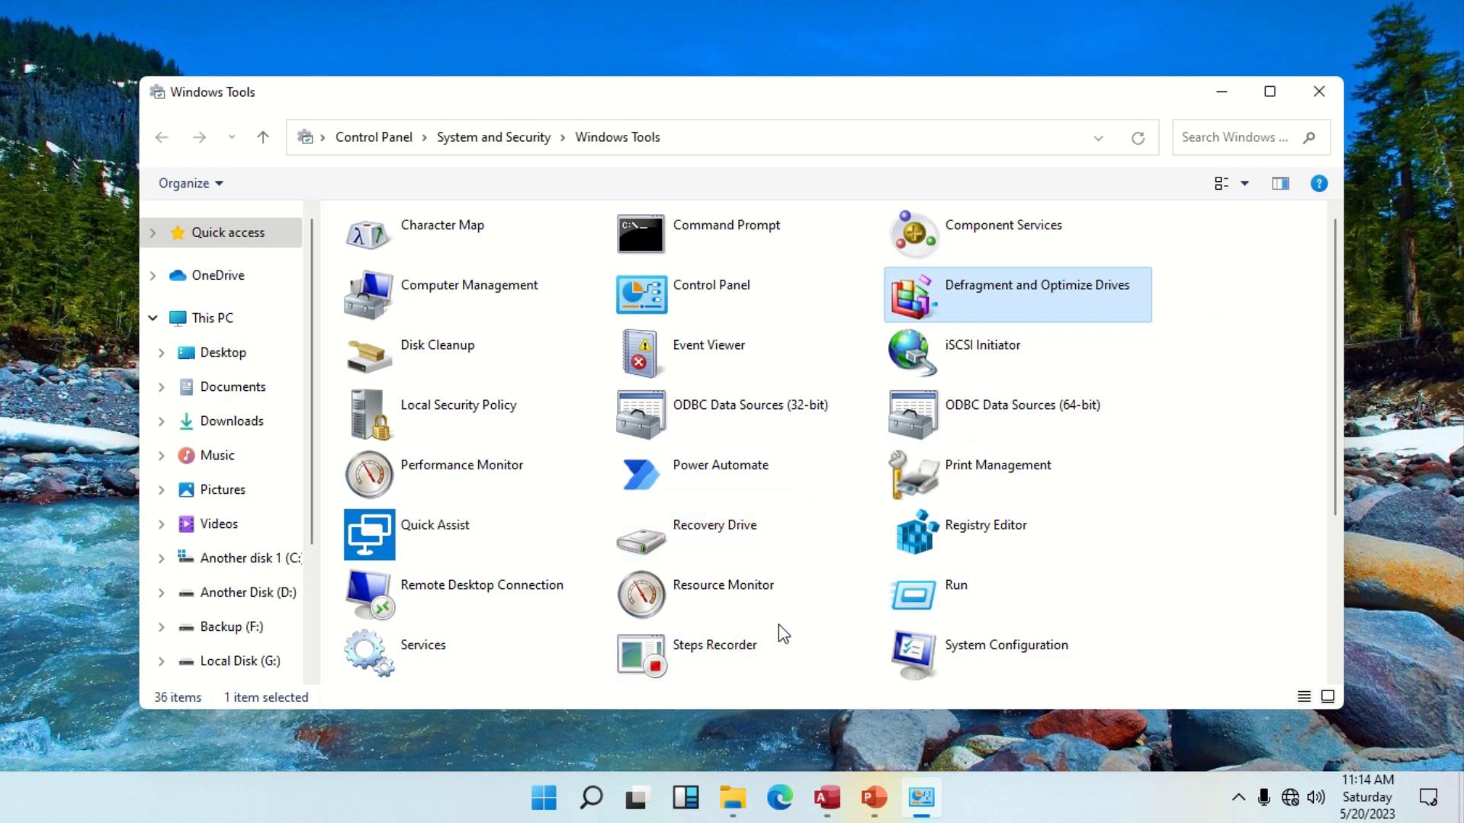
- View the start page of the Recovery Drive wizard, cancel it, and close Windows Tools
{"action": "scroll", "coordinate": [779, 629], "scroll_direction": "down", "scroll_amount": 2}
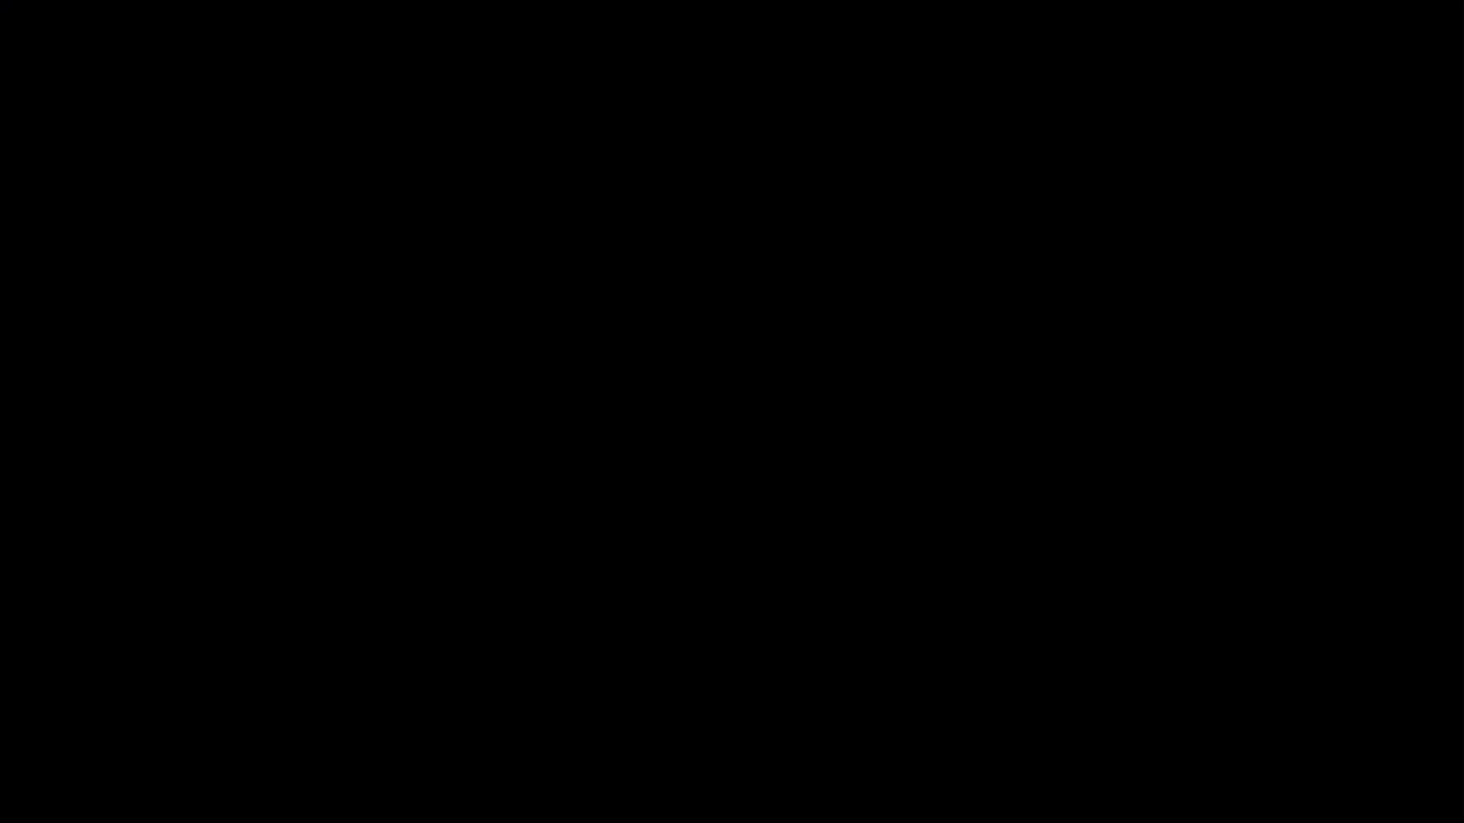
{"action": "left_click", "coordinate": [646, 532]}
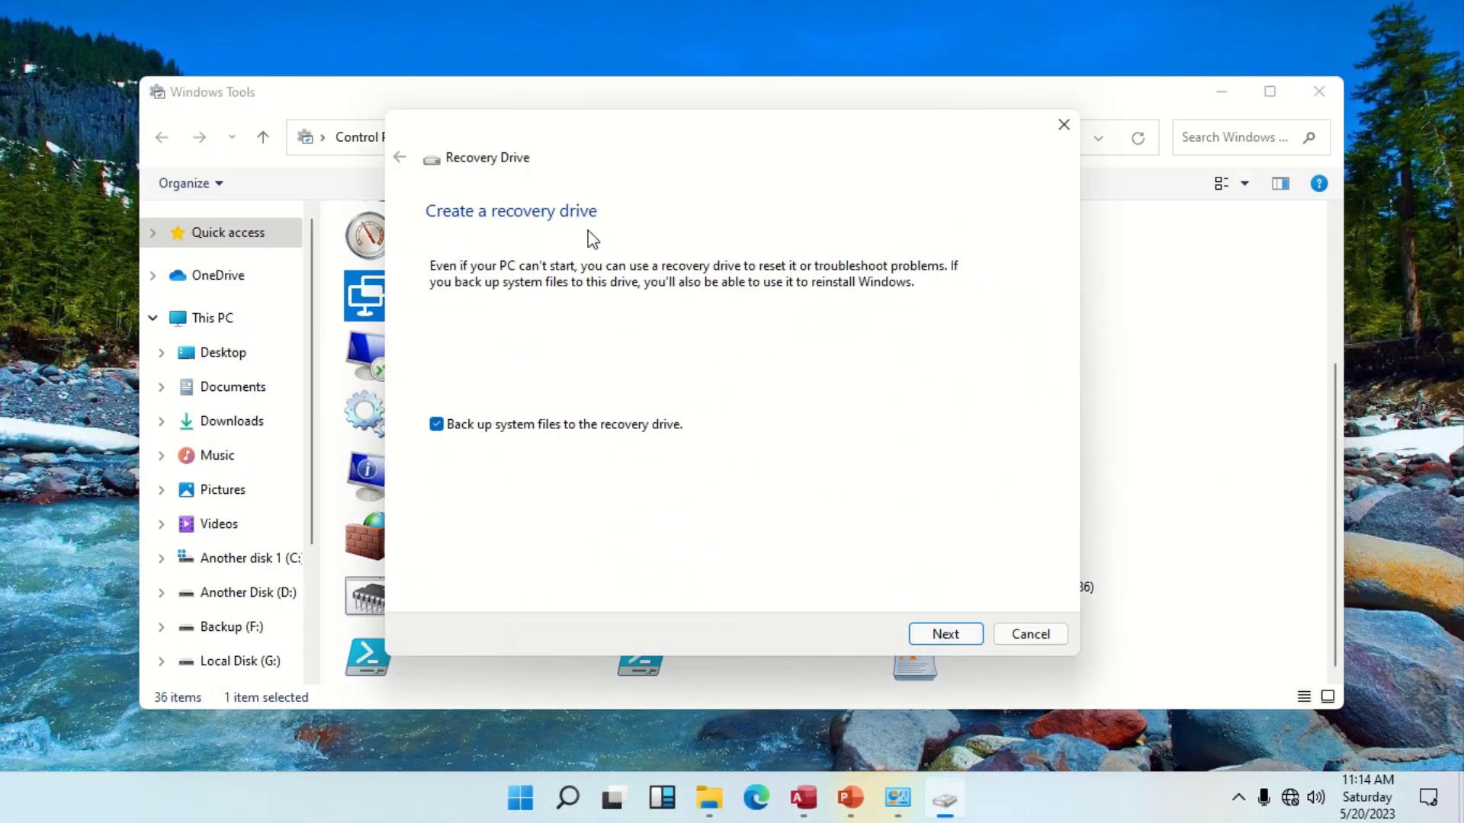
{"action": "left_click", "coordinate": [1016, 641]}
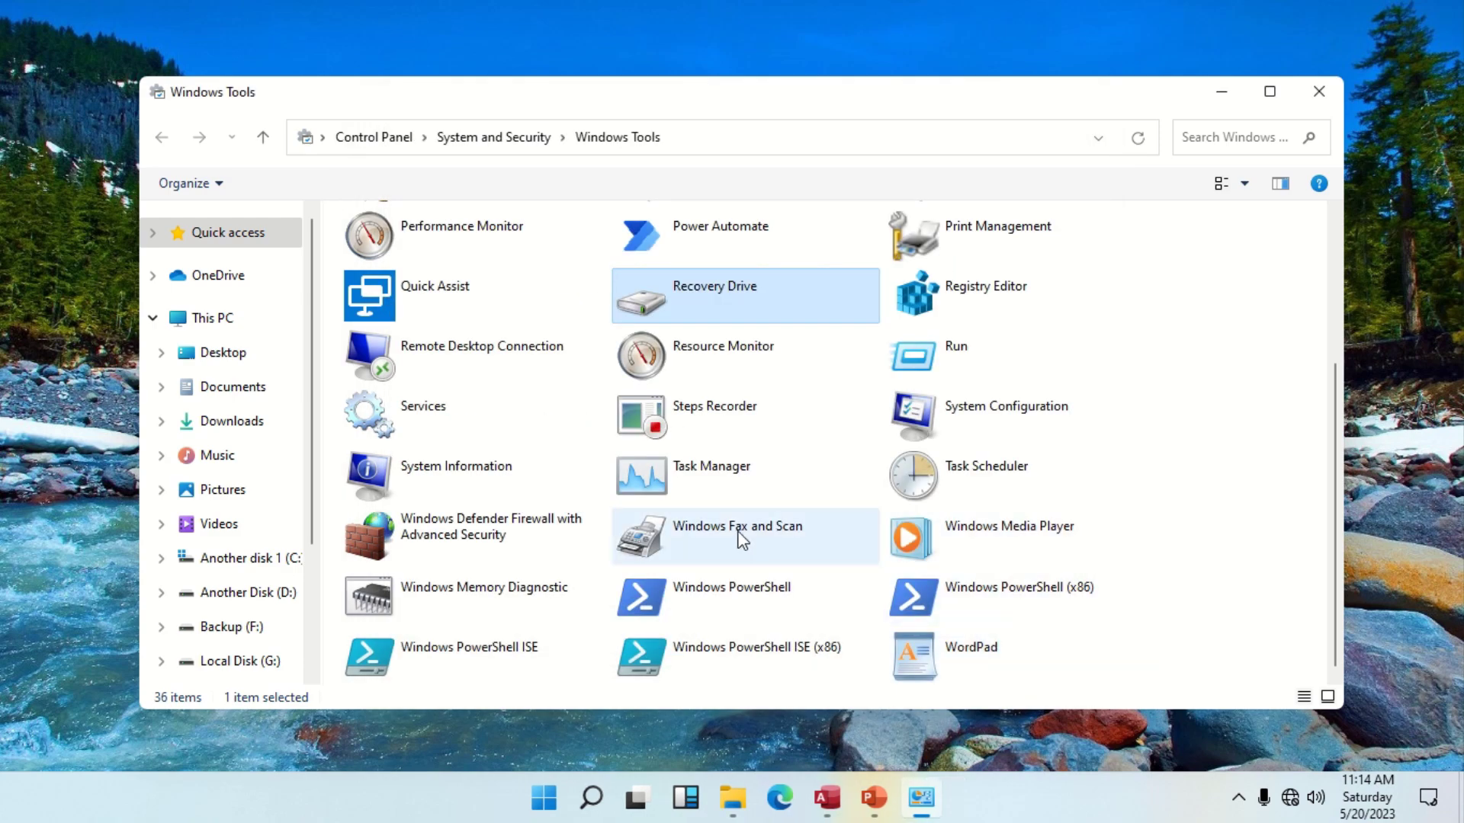
{"action": "scroll", "coordinate": [747, 531], "scroll_direction": "up", "scroll_amount": 3}
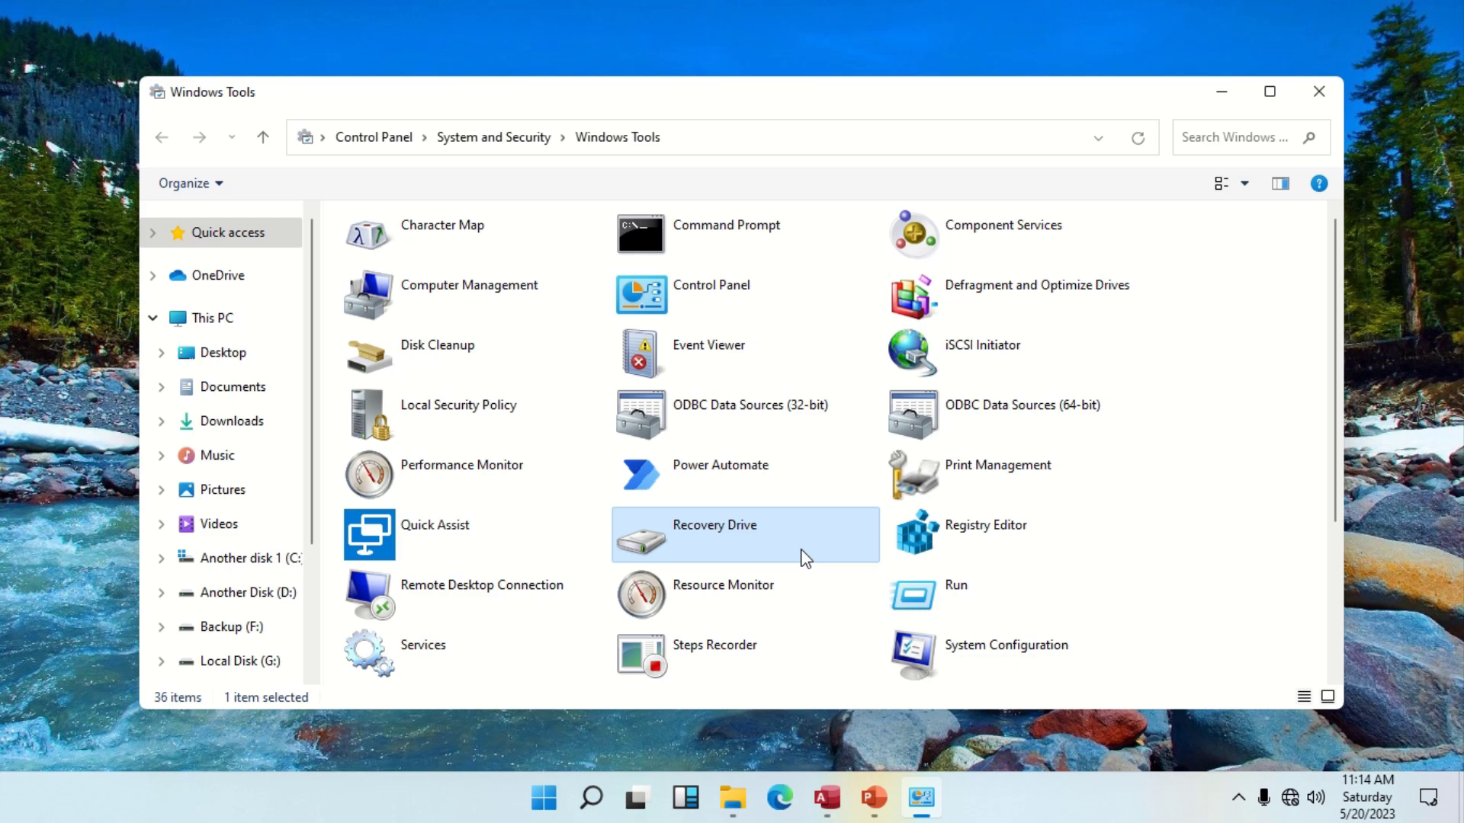
{"action": "left_click", "coordinate": [1308, 103]}
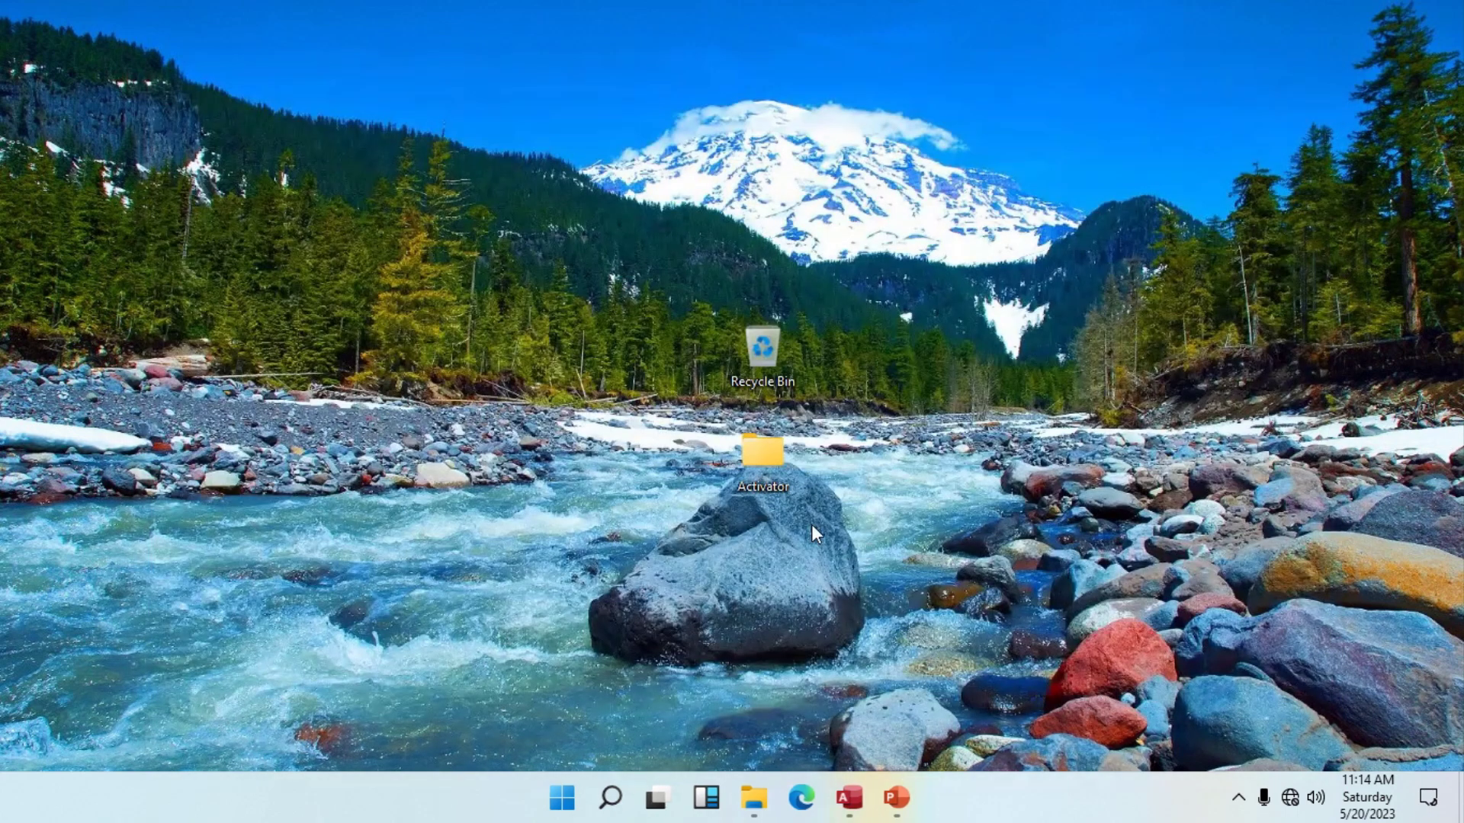
- Search for Control Panel and open Windows Tools from its System and Security category
{"action": "left_click", "coordinate": [569, 800]}
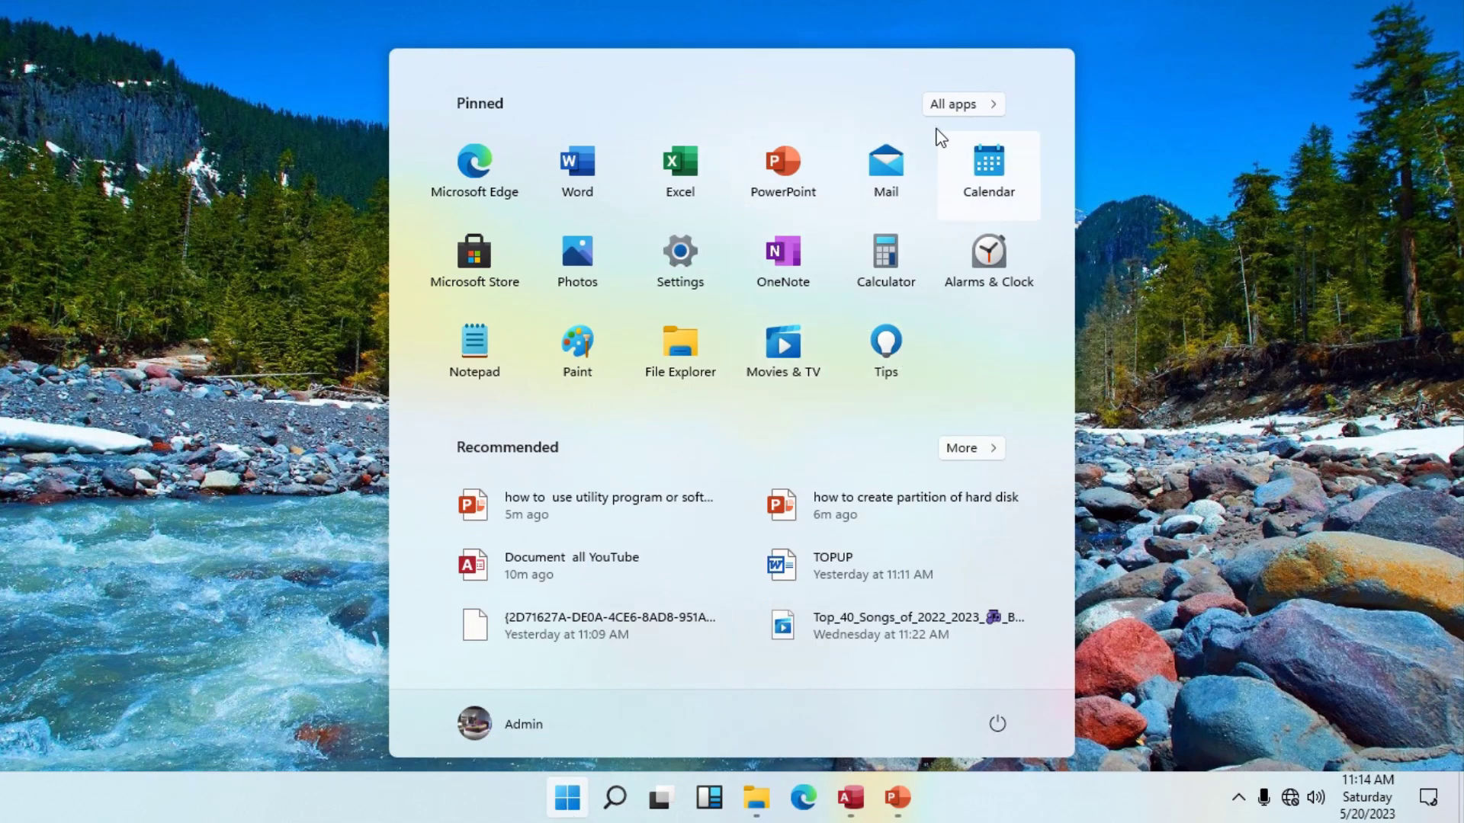
{"action": "left_click", "coordinate": [949, 105]}
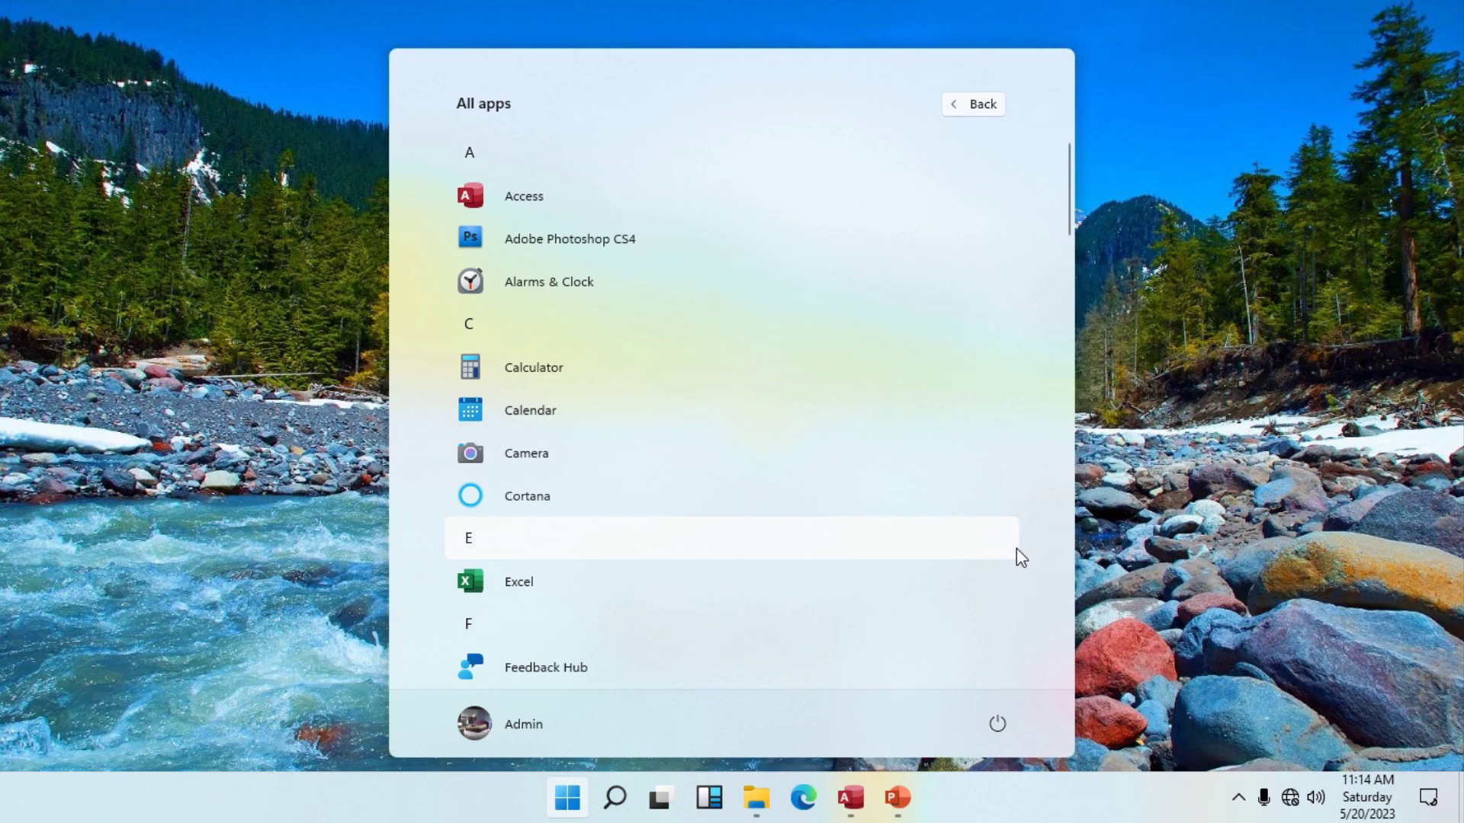
{"action": "type", "text": "conto"}
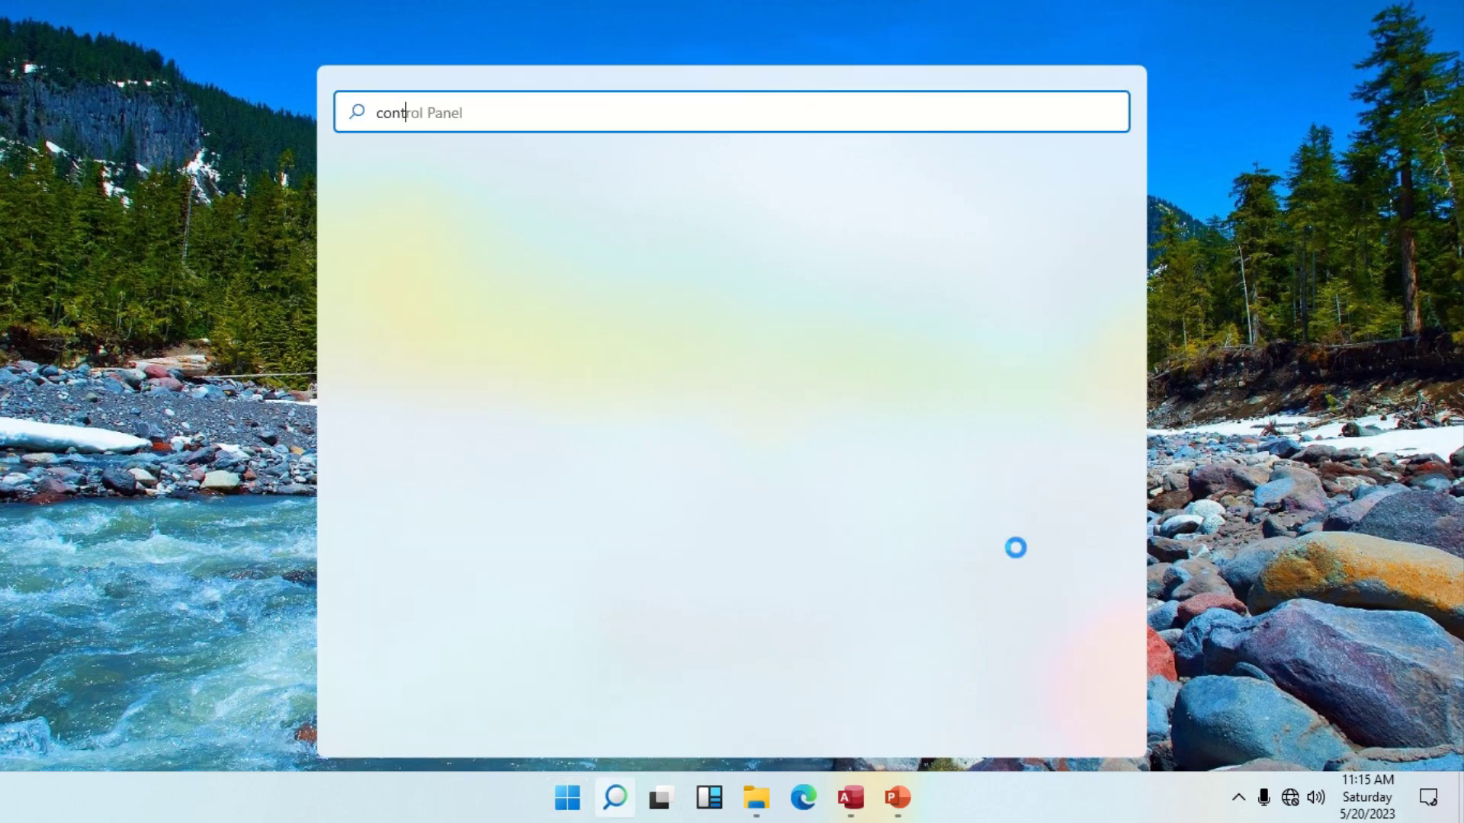
{"action": "key", "text": "Return"}
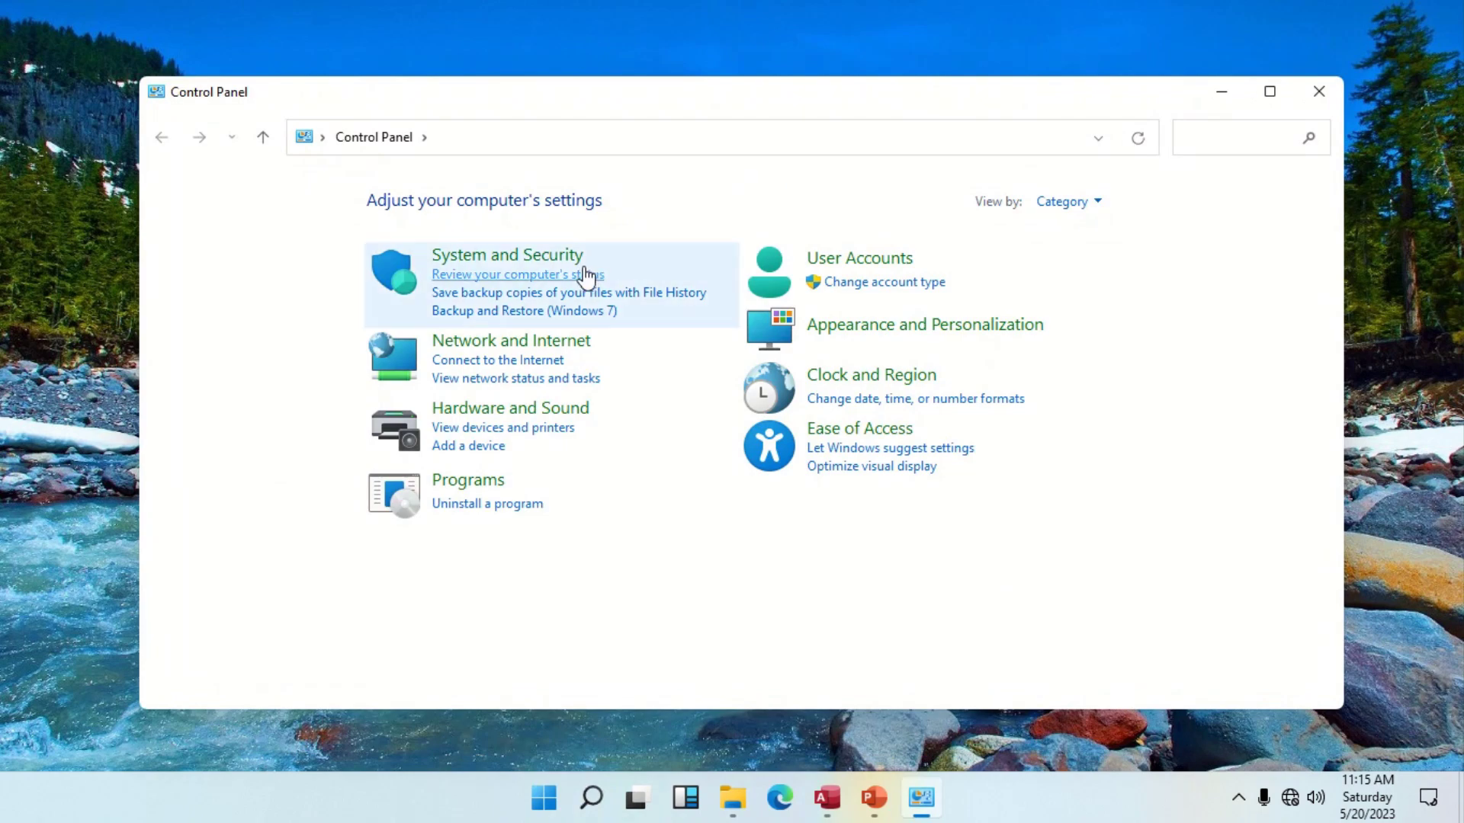
{"action": "left_click", "coordinate": [542, 256]}
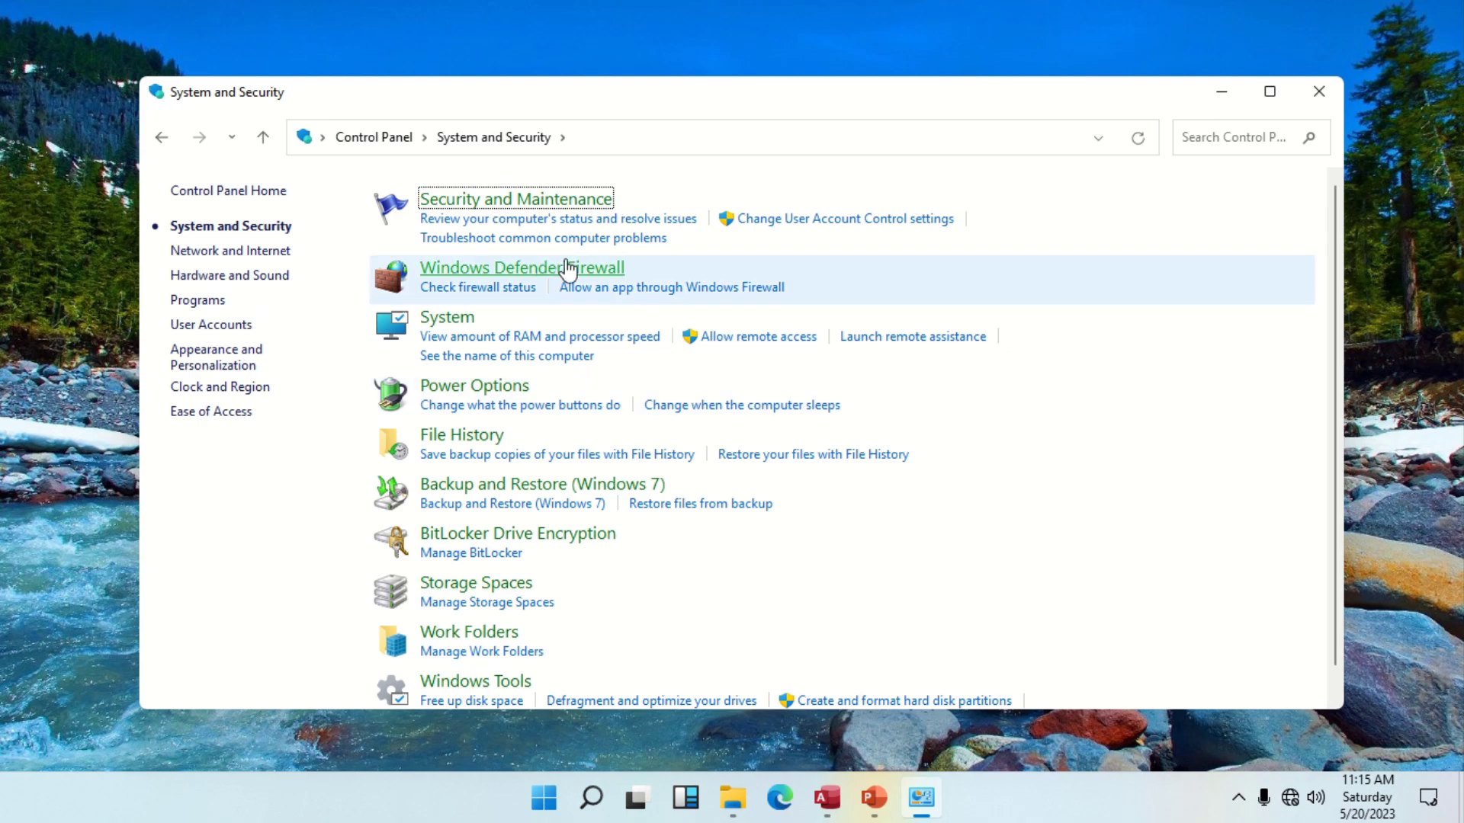
{"action": "scroll", "coordinate": [592, 546], "scroll_direction": "down", "scroll_amount": 1}
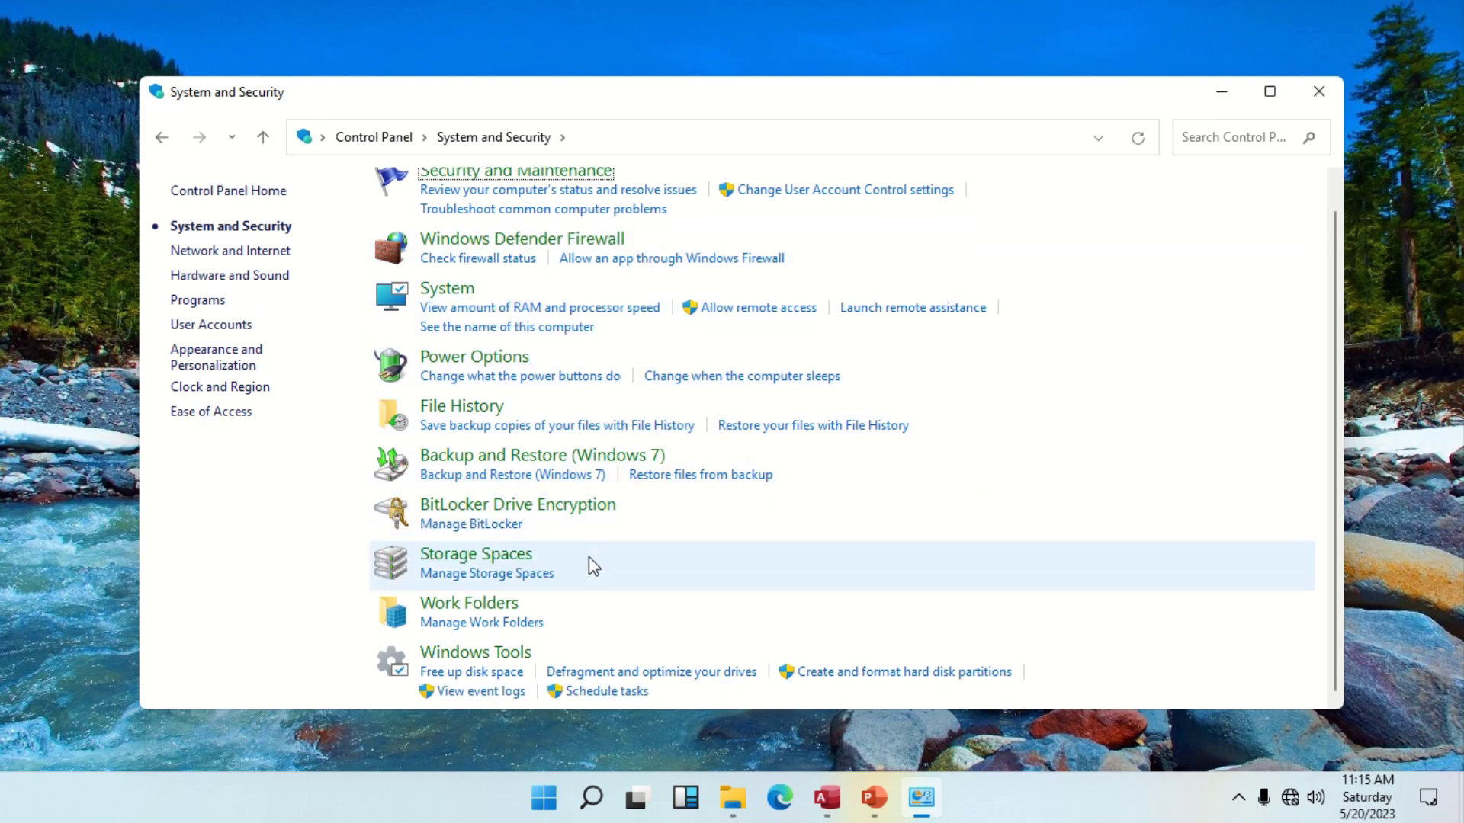
{"action": "left_click", "coordinate": [495, 656]}
- Look through the available utilities in Windows Tools and close it together with the System and Security window
{"action": "scroll", "coordinate": [490, 549], "scroll_direction": "down", "scroll_amount": 4}
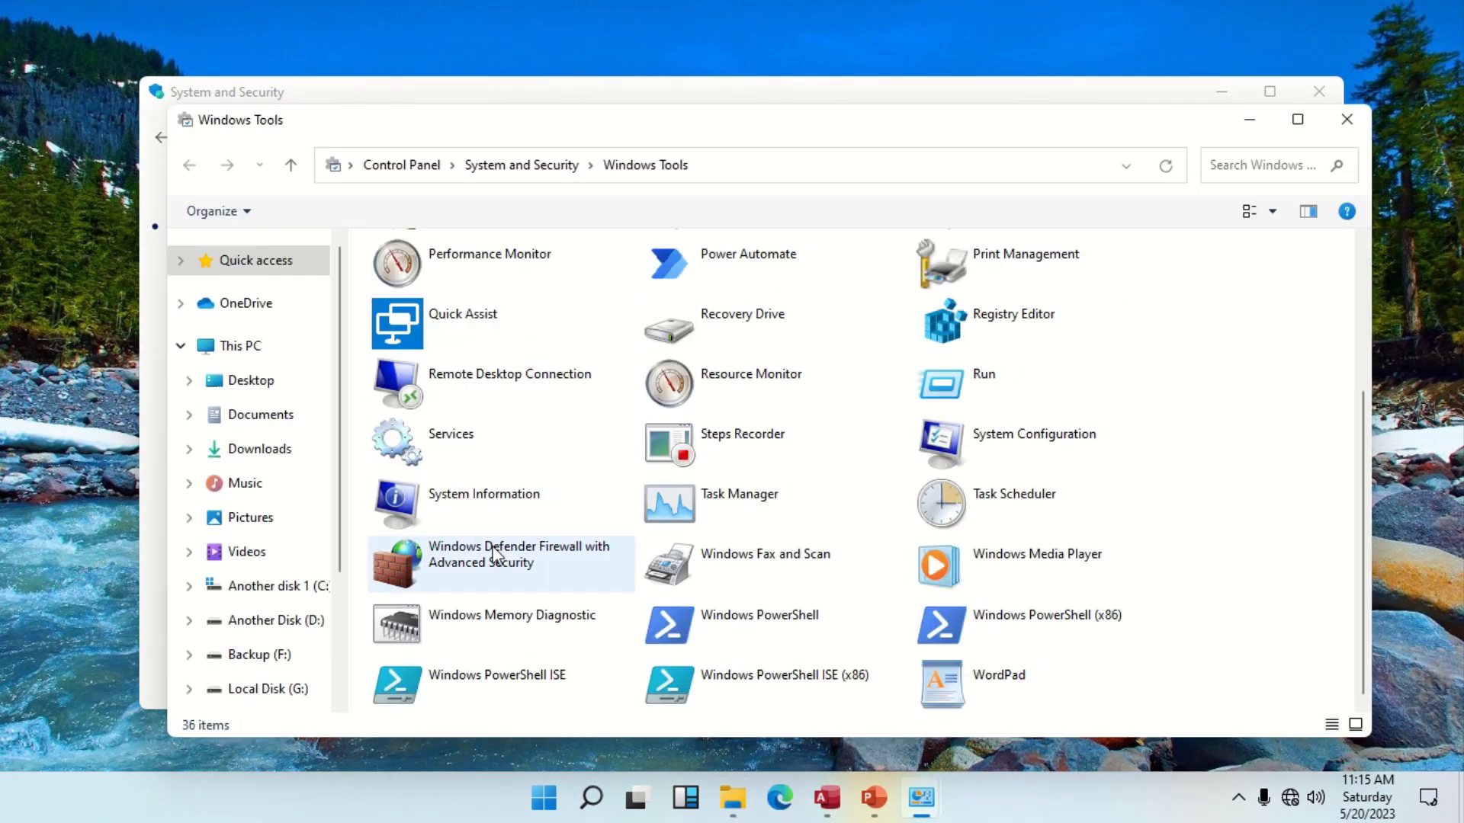
{"action": "scroll", "coordinate": [755, 491], "scroll_direction": "up", "scroll_amount": 4}
{"action": "scroll", "coordinate": [765, 503], "scroll_direction": "down", "scroll_amount": 2}
{"action": "scroll", "coordinate": [766, 515], "scroll_direction": "down", "scroll_amount": 2}
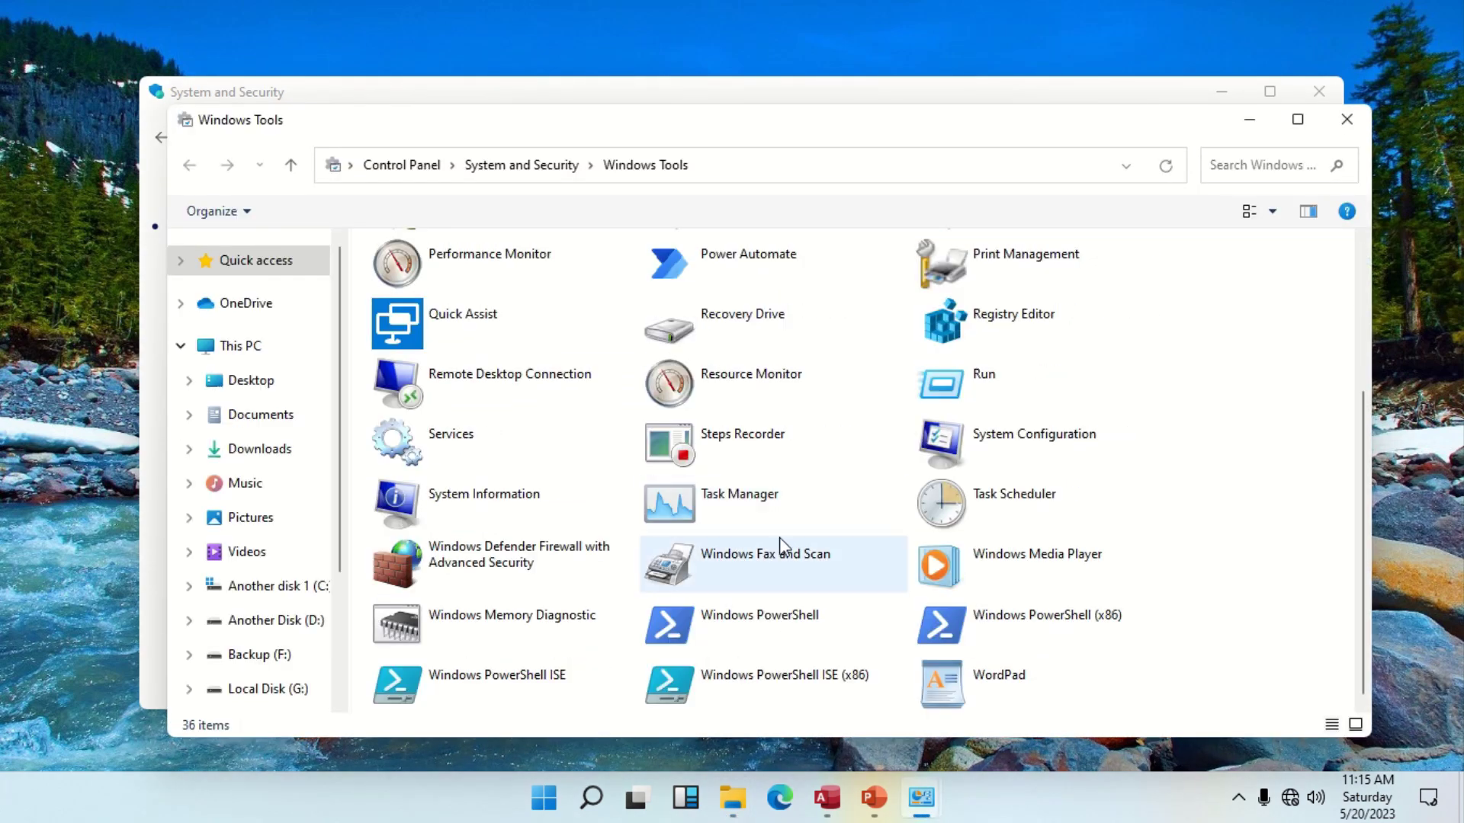
{"action": "left_click", "coordinate": [1330, 119]}
{"action": "left_click", "coordinate": [1318, 102]}
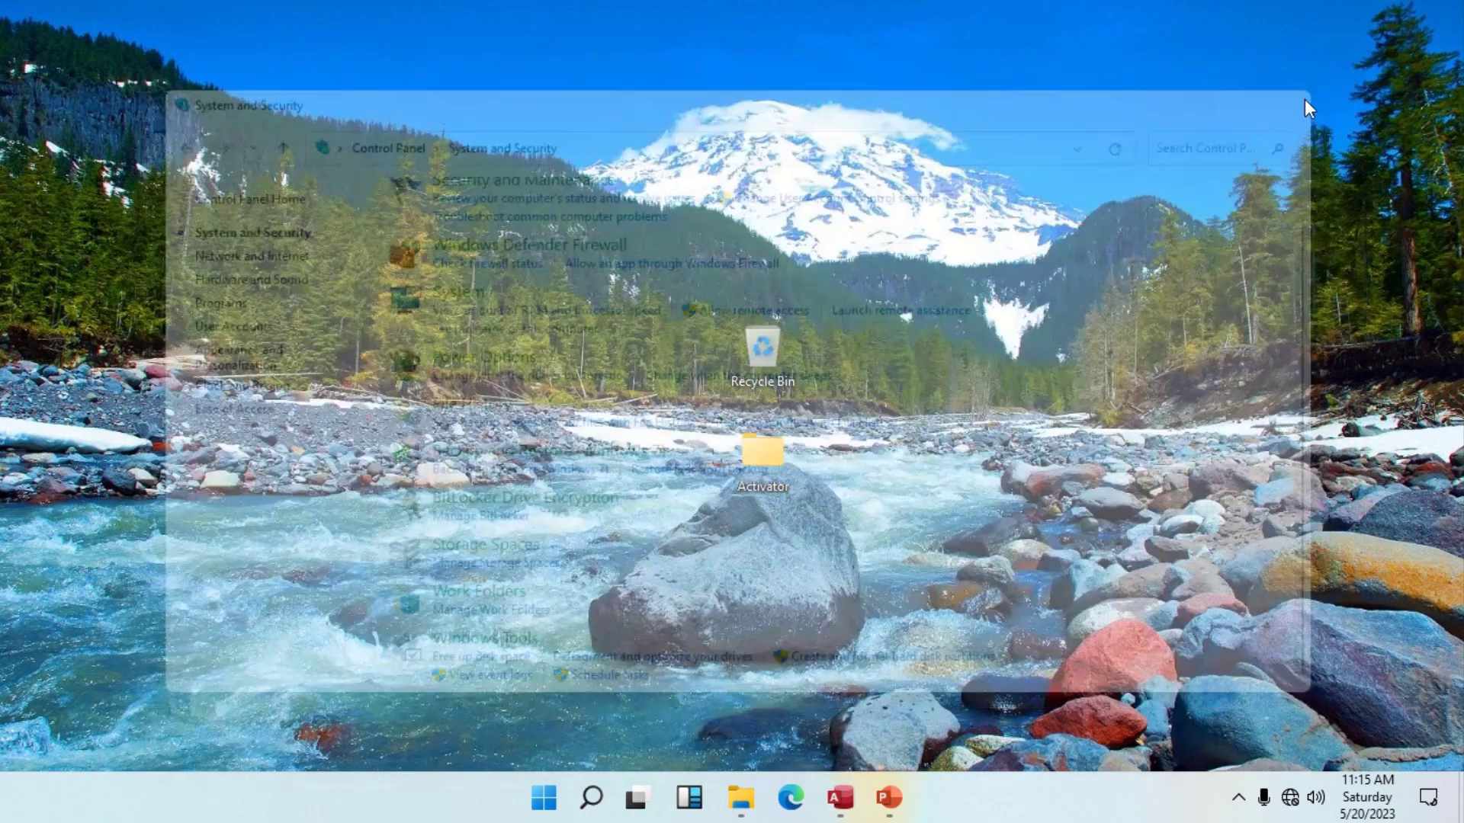